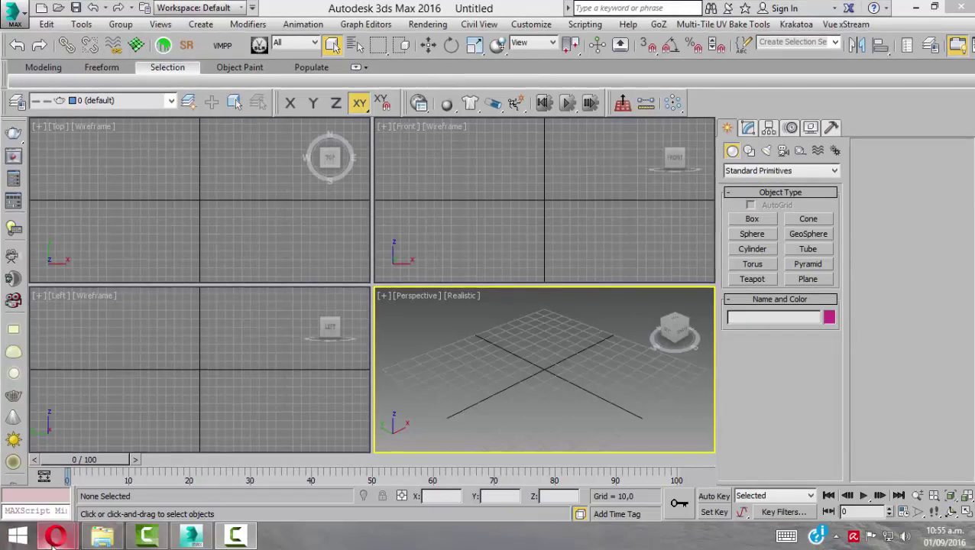
- Bring the Opera window with the frustum.png near/far clipping-plane diagram in front of 3ds Max
mouse_move(55, 536)
left_click(248, 458)
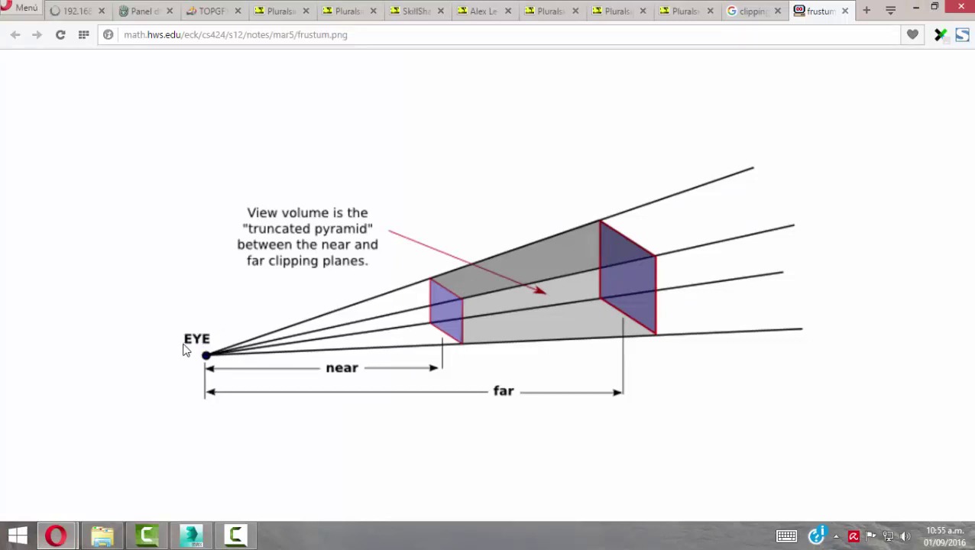
key("ctrl+shift+d")
left_click_drag(124, 347, 214, 364)
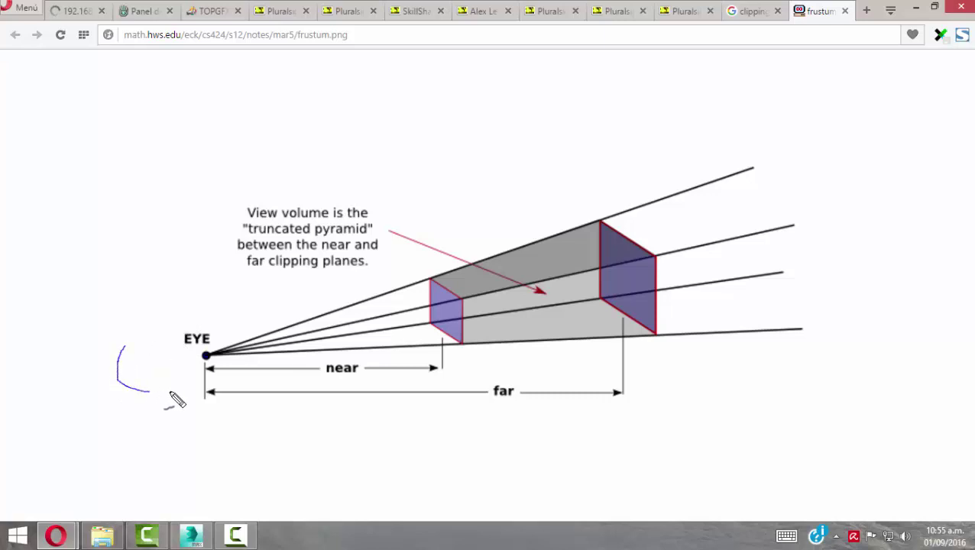
left_click_drag(123, 347, 213, 352)
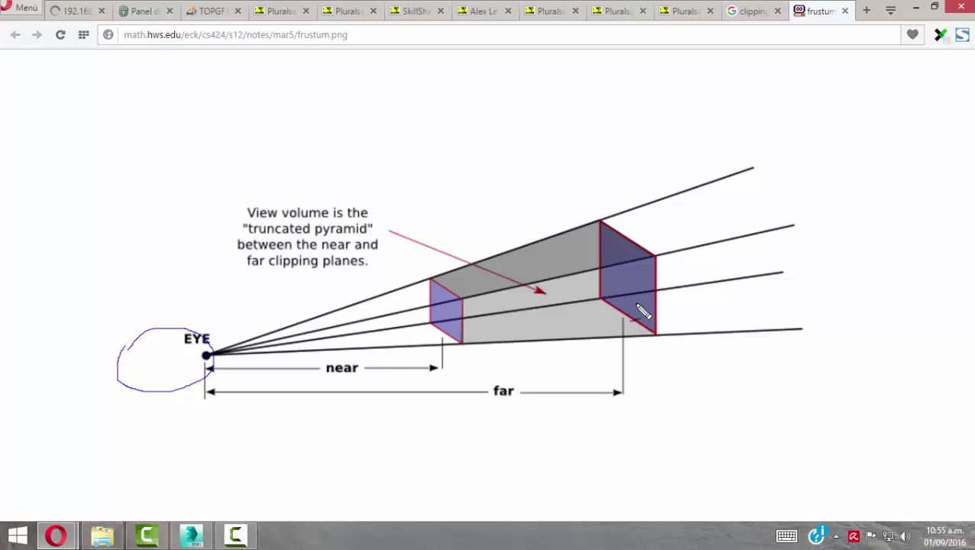
mouse_move(429, 272)
left_mouse_down()
mouse_move(443, 250)
mouse_move(483, 233)
mouse_move(484, 210)
mouse_move(587, 201)
mouse_move(594, 210)
left_mouse_up()
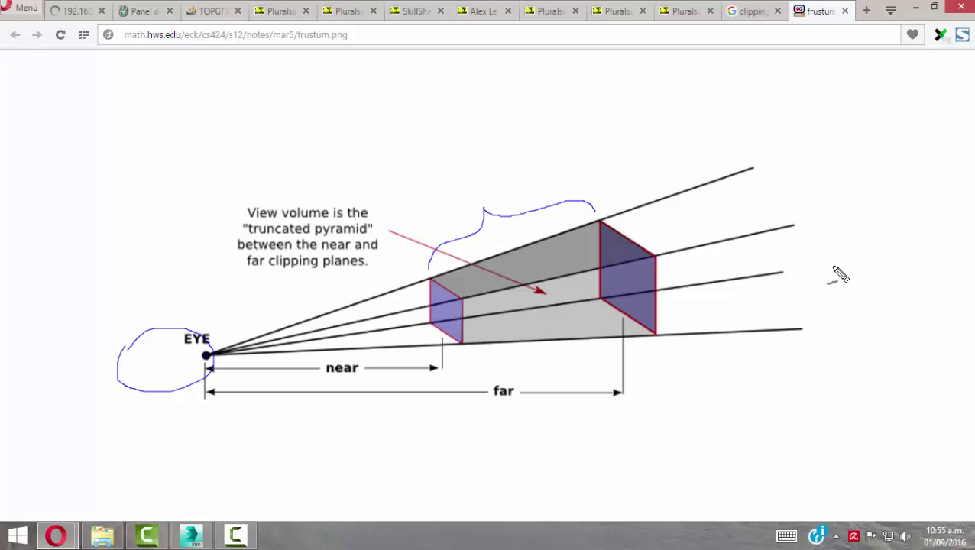
left_click_drag(836, 269, 836, 272)
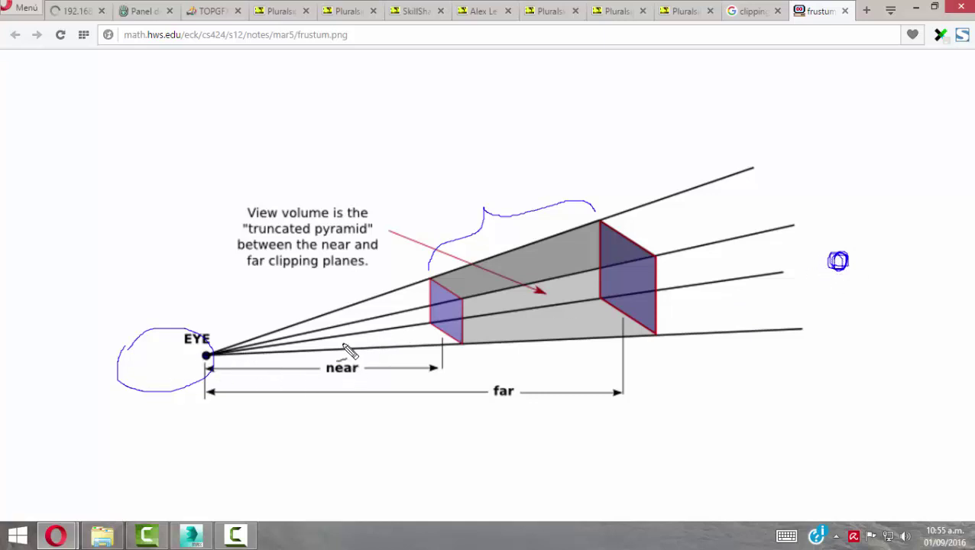
left_click_drag(342, 340, 344, 341)
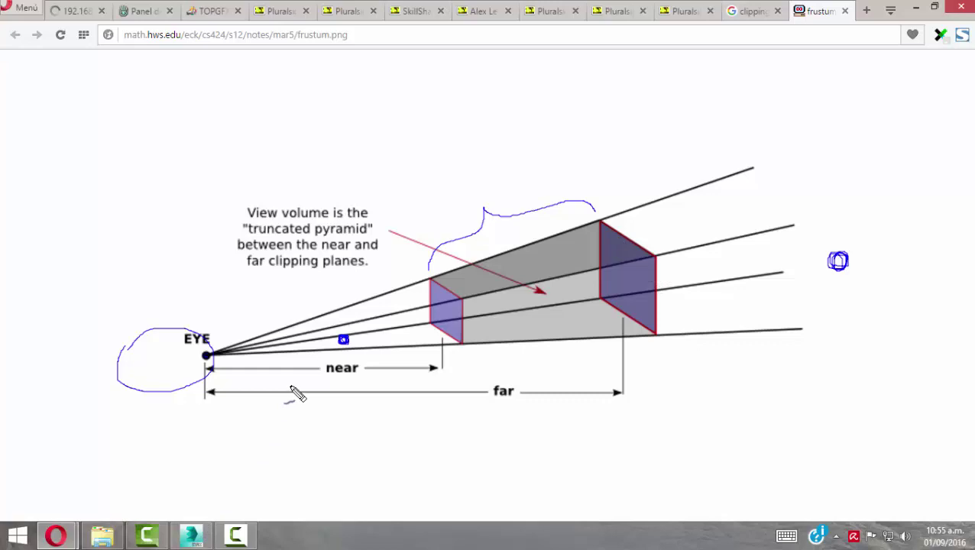
key("Escape")
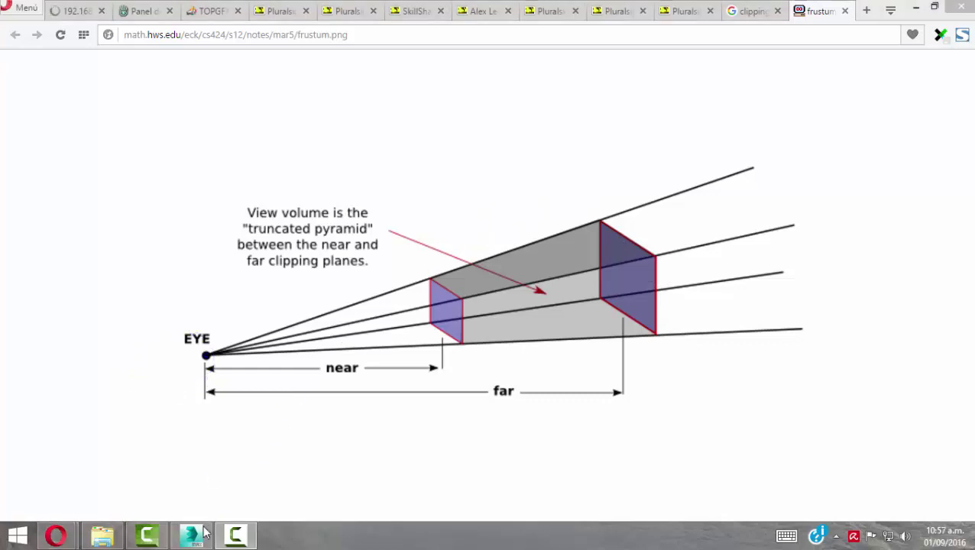
- Merge 03.max into the Perspective viewport, accepting the gamma warning and continuing past missing files
left_click(191, 534)
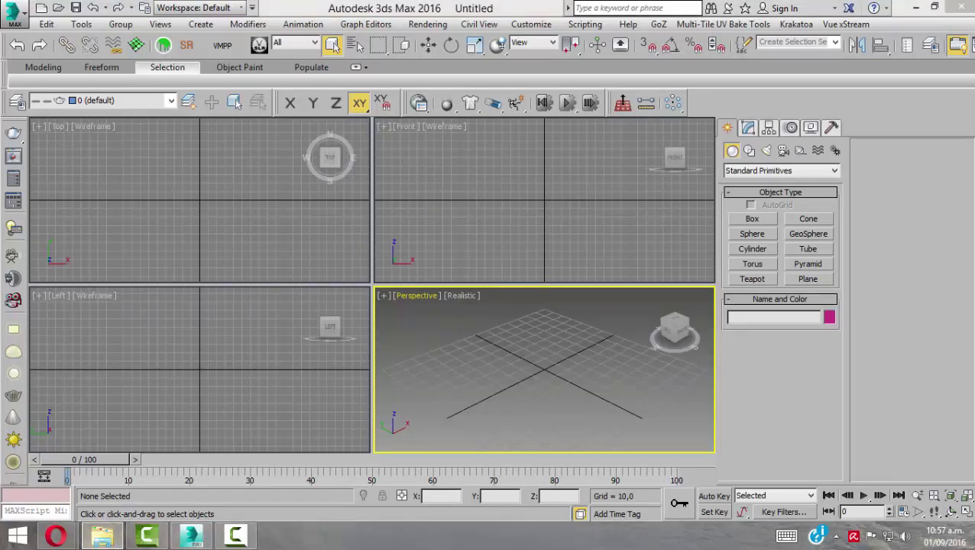
left_click_drag(537, 387, 534, 383)
left_click(577, 401)
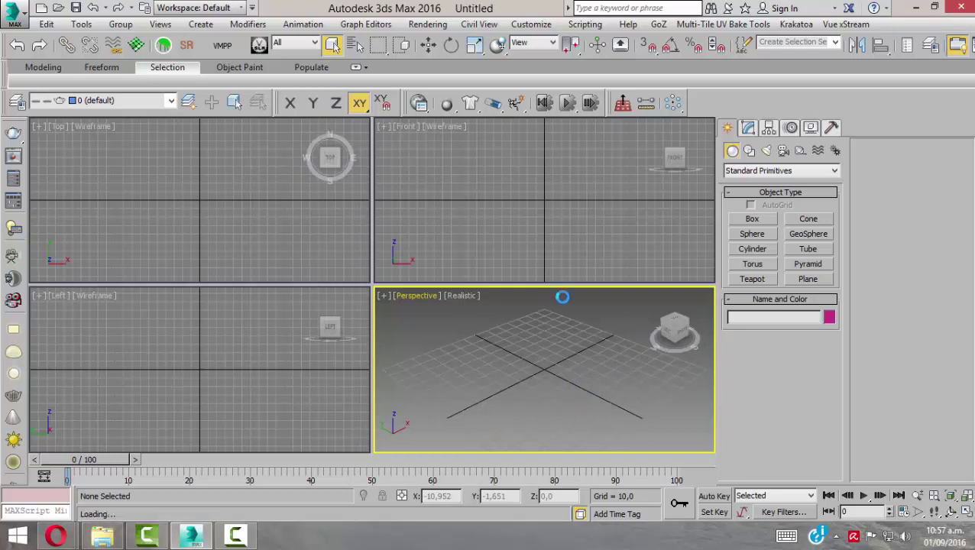
left_click(493, 382)
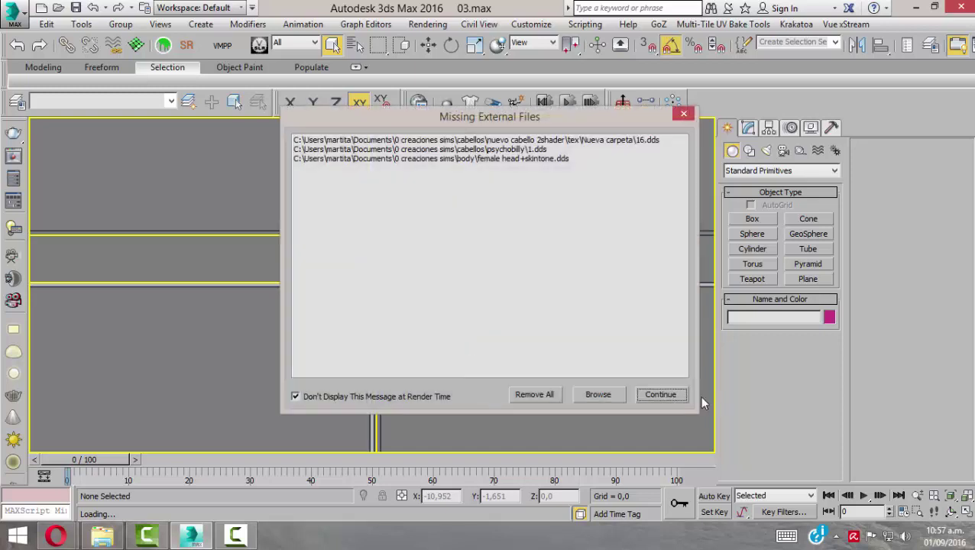
left_click(660, 395)
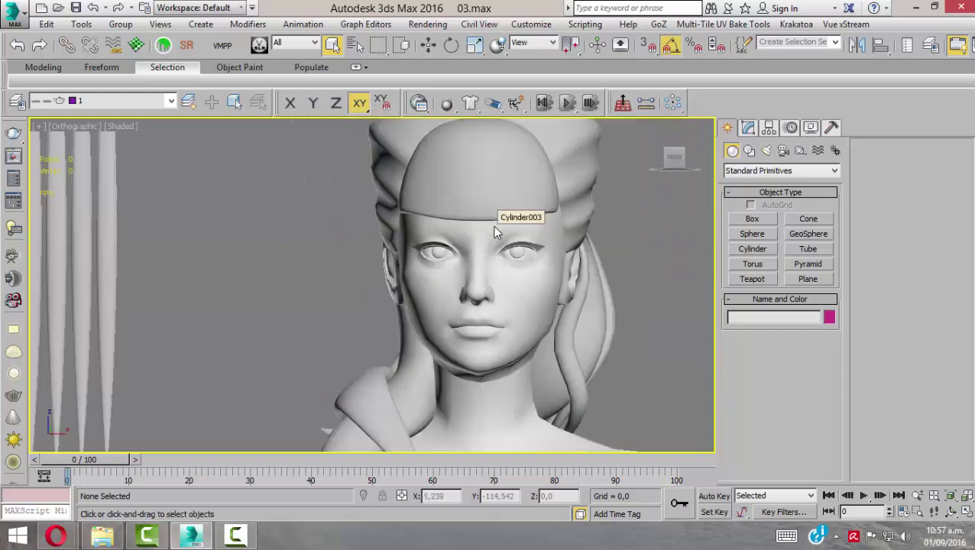
- Switch the view to Perspective and zoom extents to frame the whole character
scroll(435, 298, "down", 4)
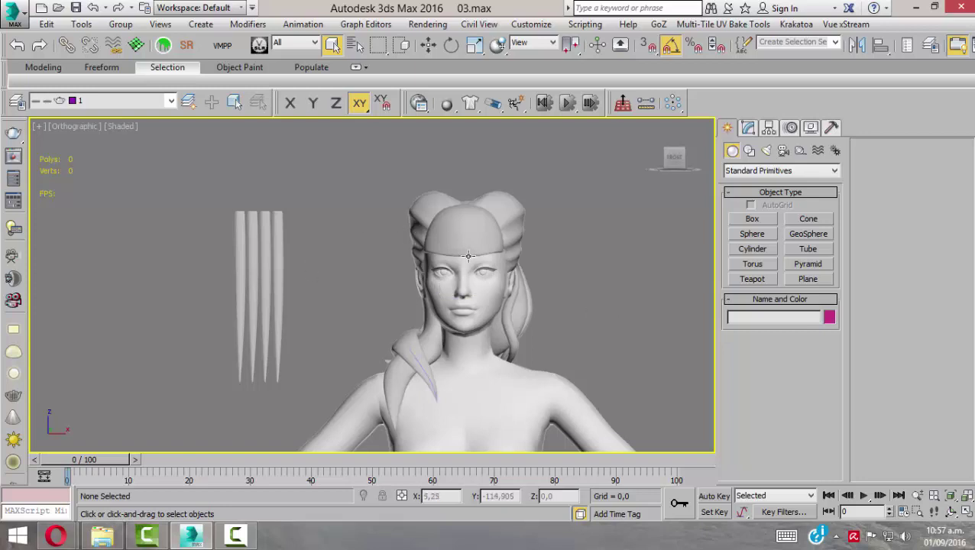
middle_click_drag(529, 310, 490, 272)
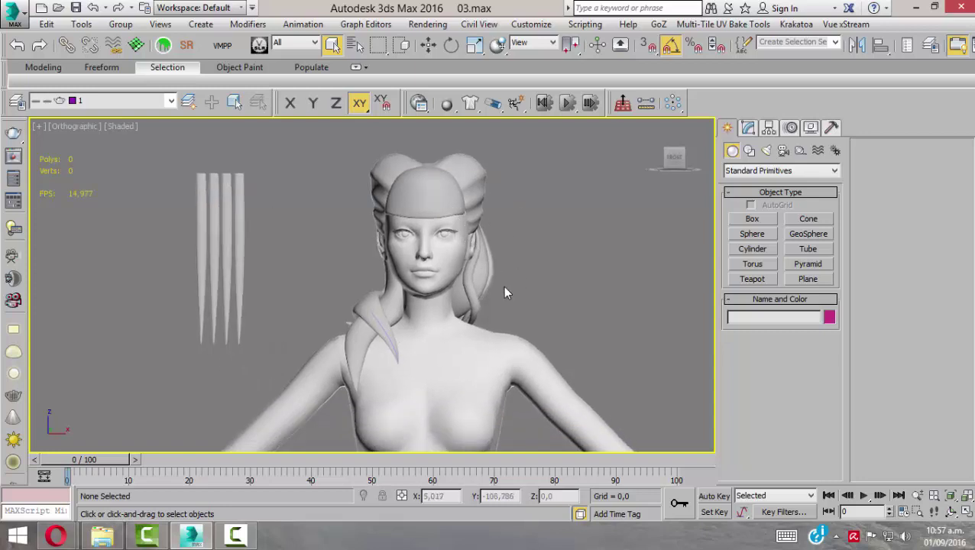
key("p")
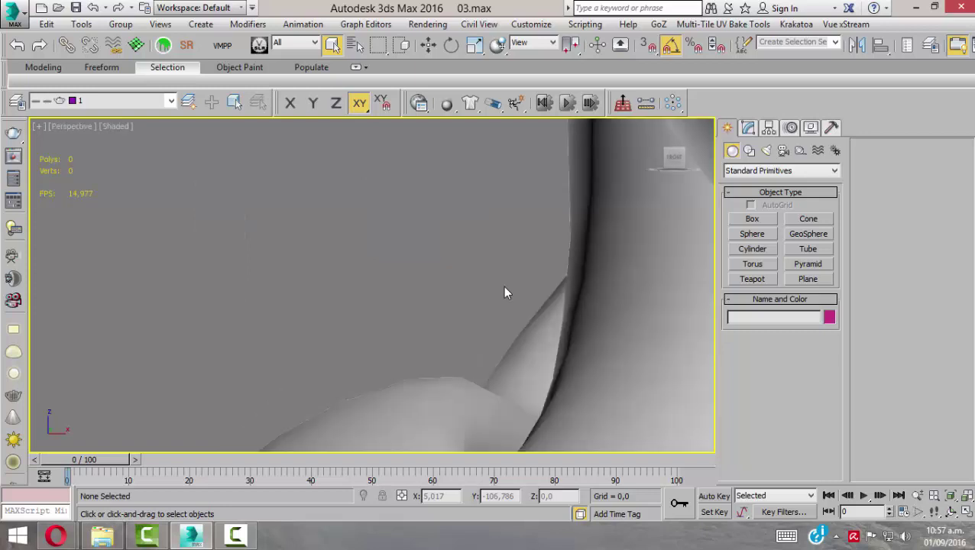
key("z")
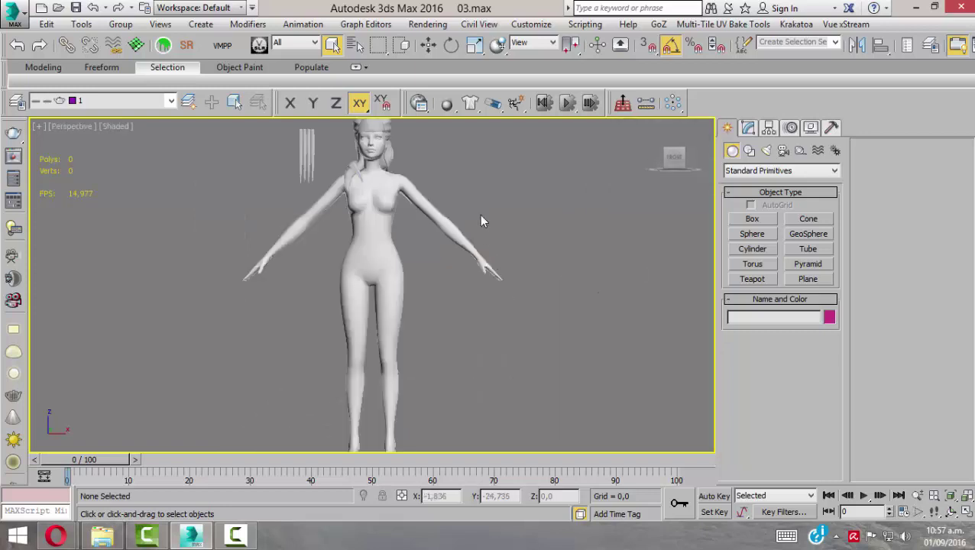
- Orbit to view the hair from the side and behind, then return to the frustum diagram
mouse_move(466, 179)
middle_mouse_down("alt")
mouse_move(425, 197)
mouse_move(388, 161)
mouse_move(340, 257)
mouse_move(323, 255)
middle_mouse_up("alt")
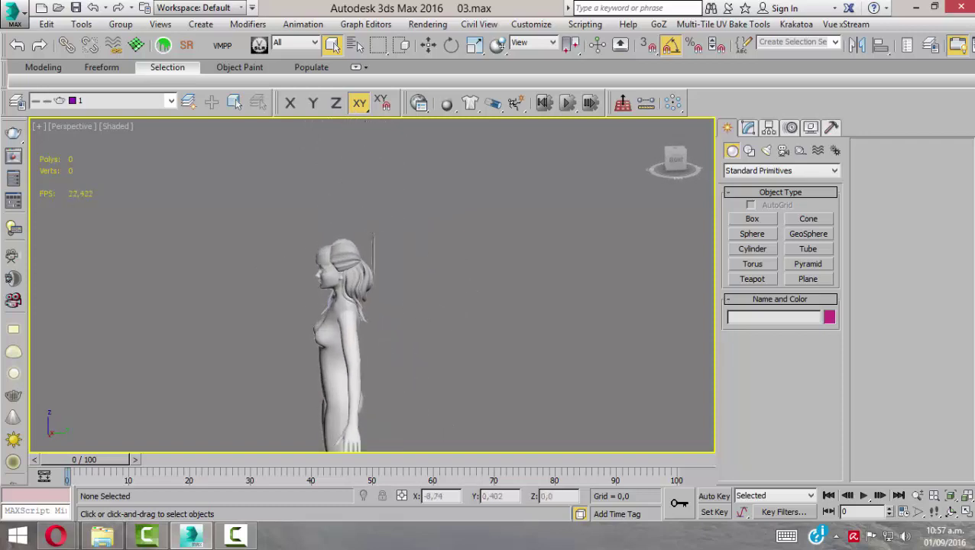
scroll(320, 260, "up", 1)
scroll(321, 260, "up", 2)
scroll(321, 260, "up", 2)
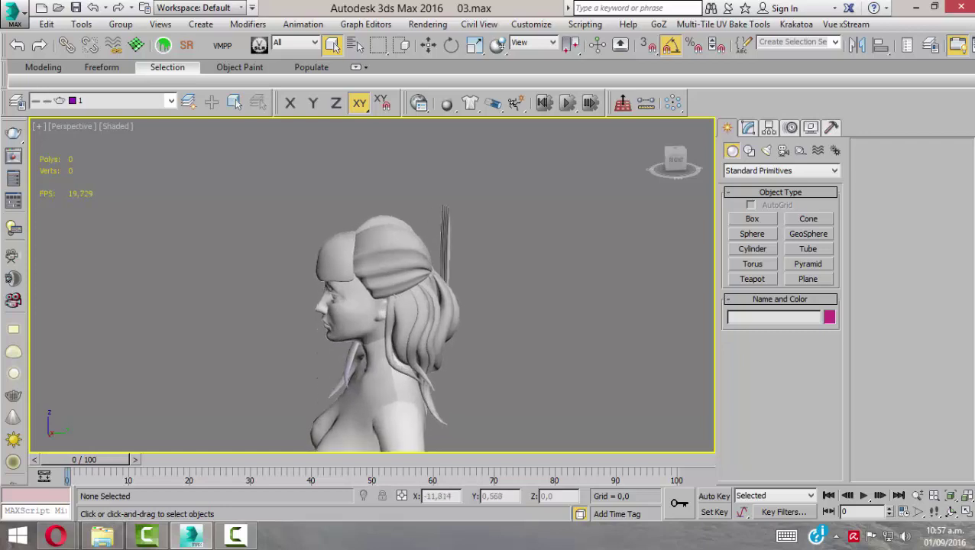
scroll(320, 260, "up", 2)
scroll(328, 259, "up", 1)
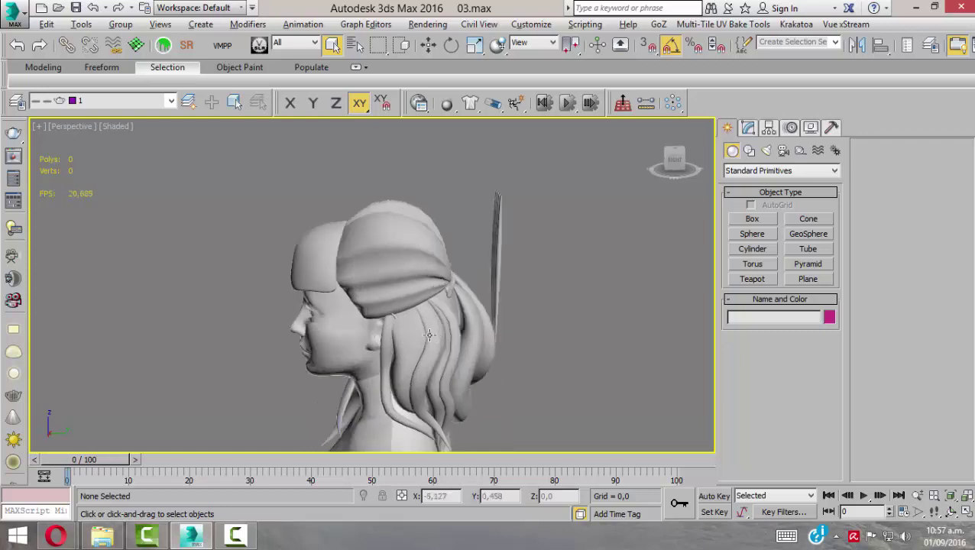
mouse_move(329, 260)
middle_mouse_down("alt")
mouse_move(421, 326)
mouse_move(390, 363)
mouse_move(305, 158)
middle_mouse_up("alt")
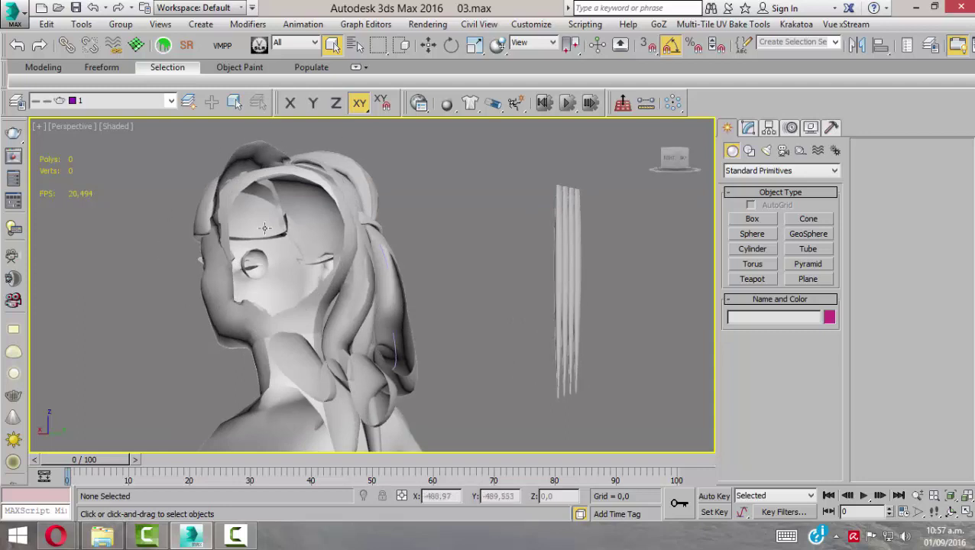
mouse_move(55, 536)
left_click(221, 482)
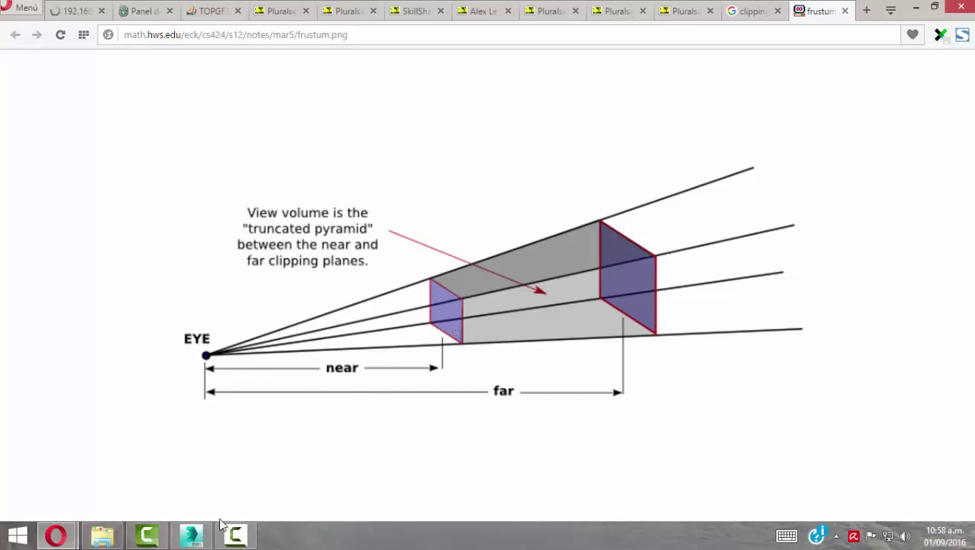
- Orbit the head to a left profile, undo the view change, then show the frustum diagram again
left_click(192, 535)
left_click(193, 534)
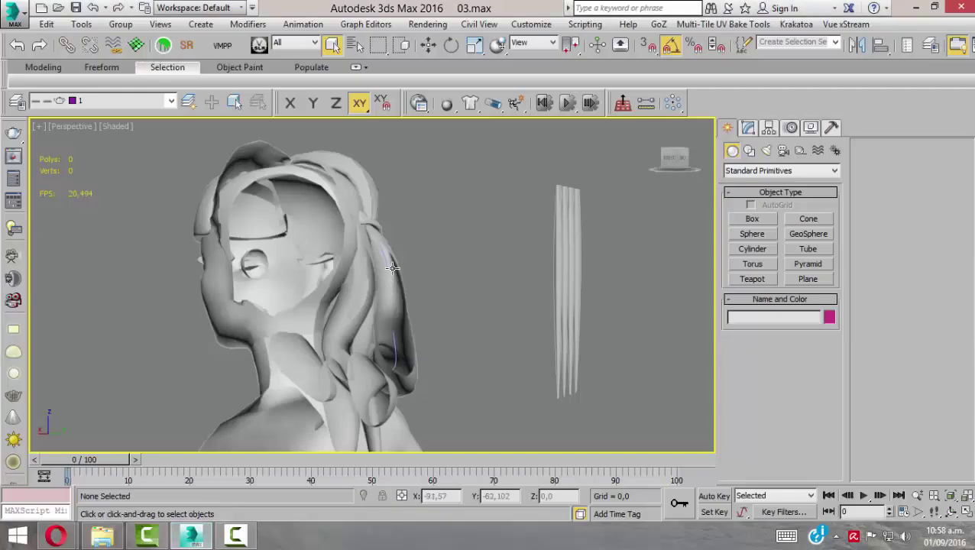
middle_click_drag(300, 312, 275, 320, "alt")
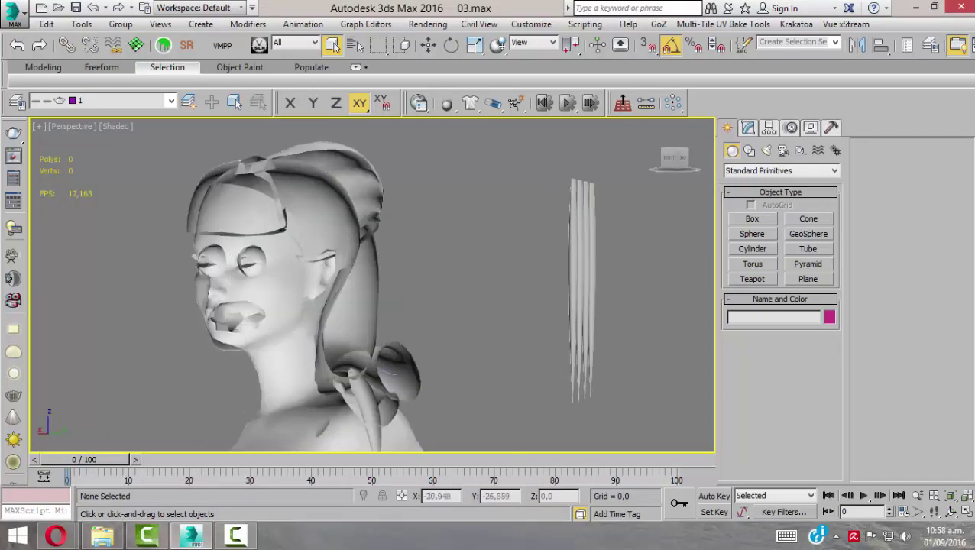
middle_click_drag(403, 286, 375, 313, "alt")
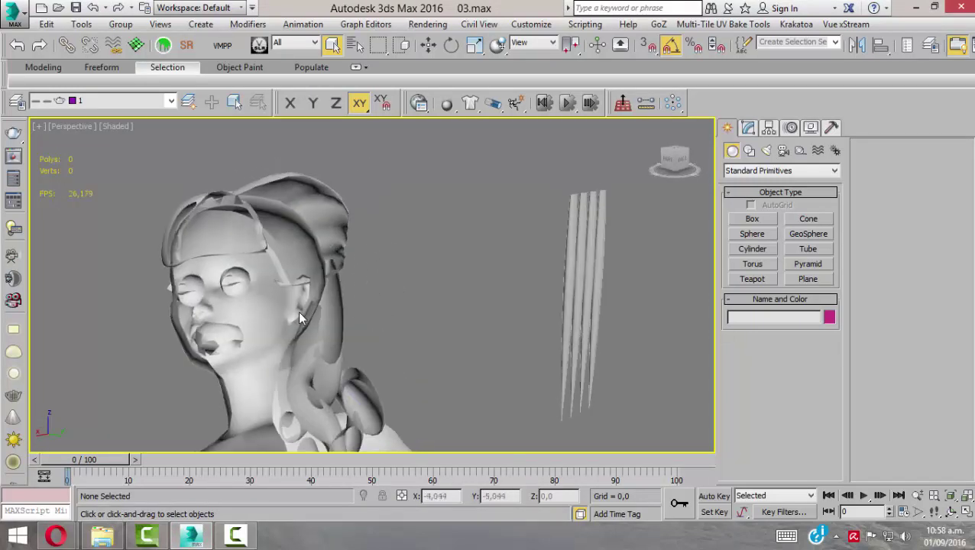
middle_click_drag(298, 311, 428, 313, "alt")
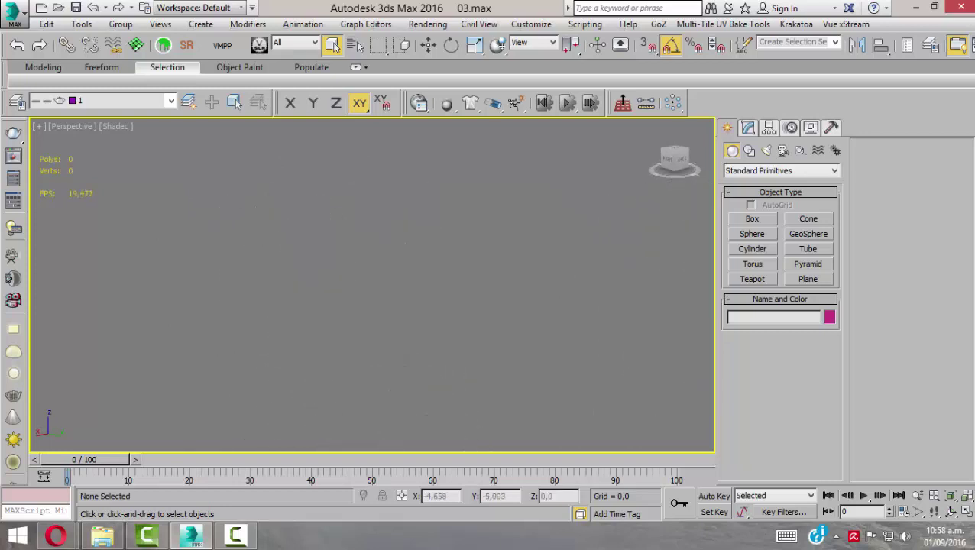
key("shift+z")
key("shift+z")
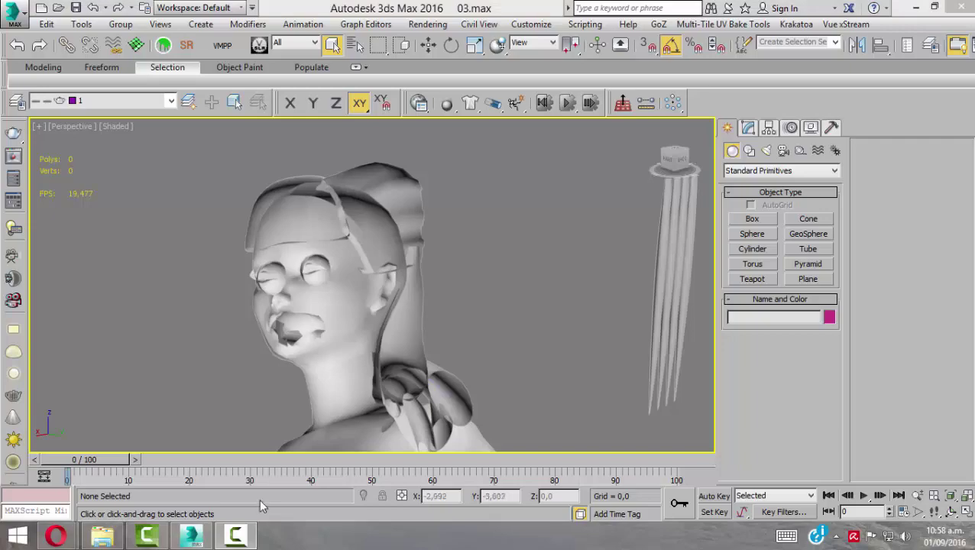
mouse_move(55, 535)
left_click(215, 465)
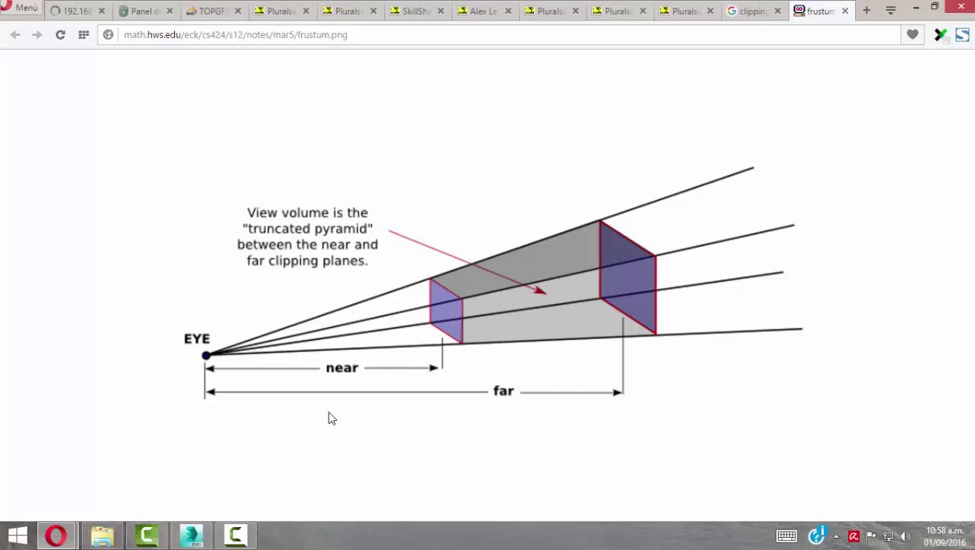
- Zoom the perspective view far out and pan until the character is a barely visible speck
left_click(192, 535)
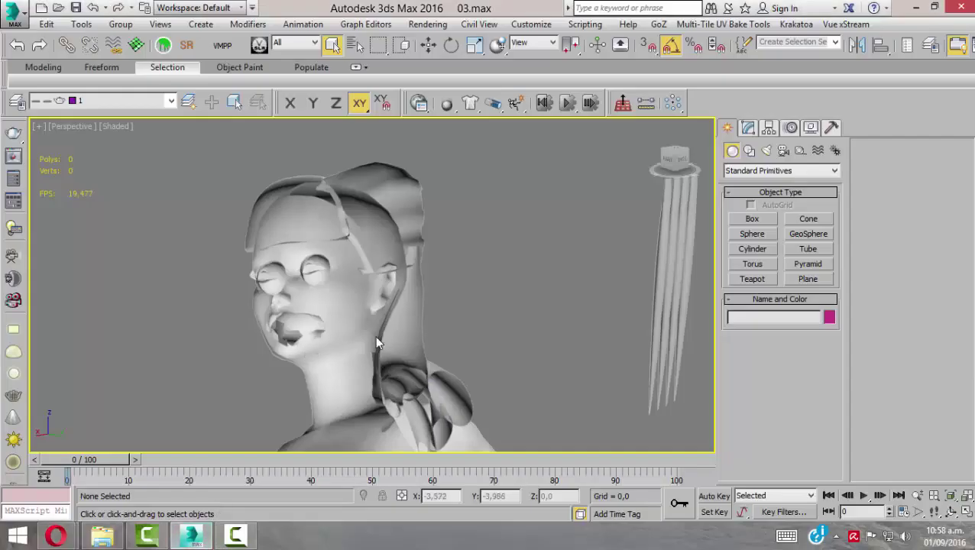
right_click(469, 355)
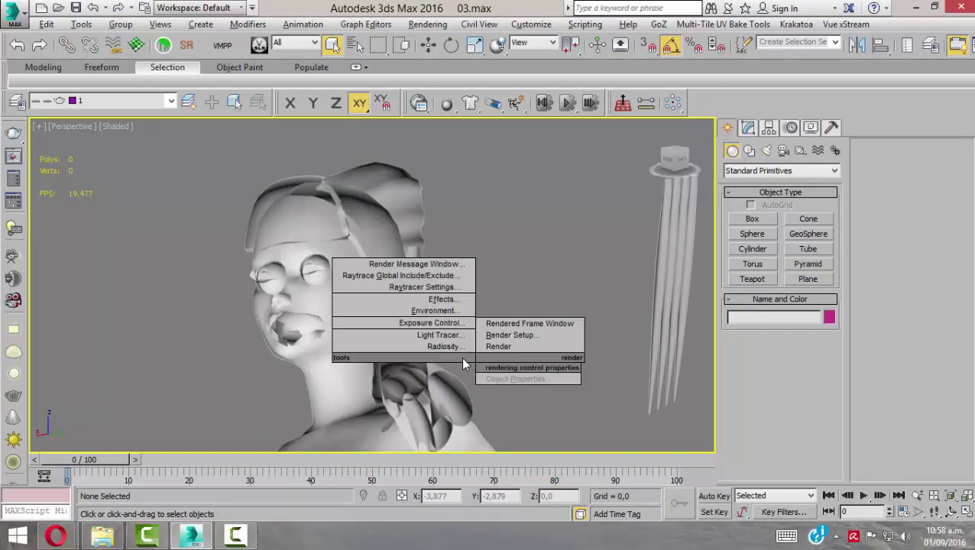
scroll(459, 375, "down", 2)
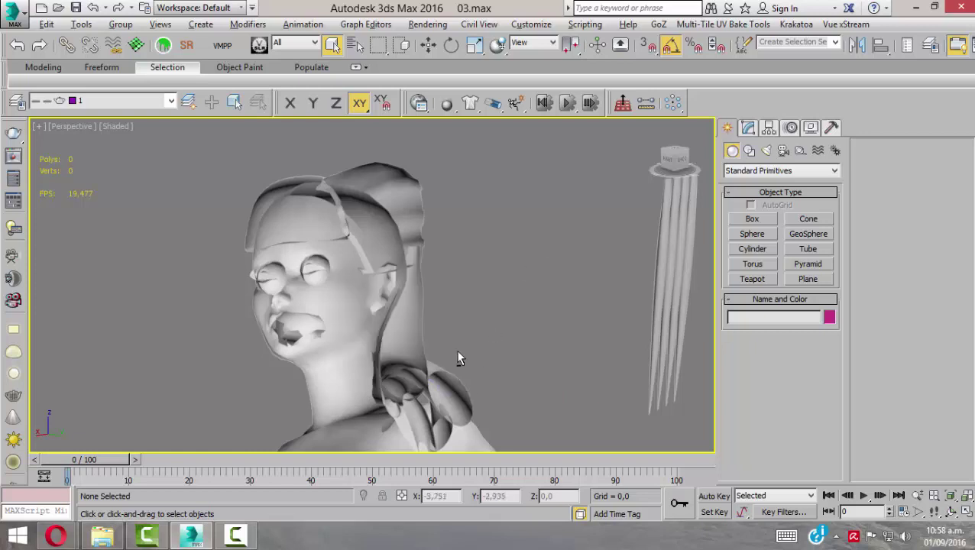
scroll(453, 339, "down", 5)
scroll(453, 339, "down", 5)
scroll(480, 393, "down", 2)
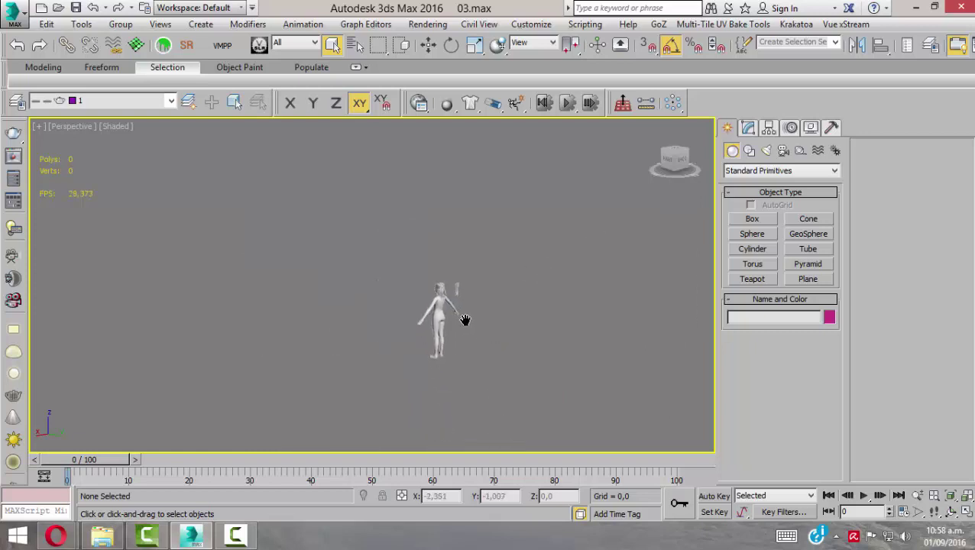
scroll(464, 320, "down", 2)
mouse_move(462, 302)
middle_mouse_down()
mouse_move(437, 275)
mouse_move(439, 290)
mouse_move(452, 265)
mouse_move(443, 259)
mouse_move(457, 293)
mouse_move(446, 267)
middle_mouse_up()
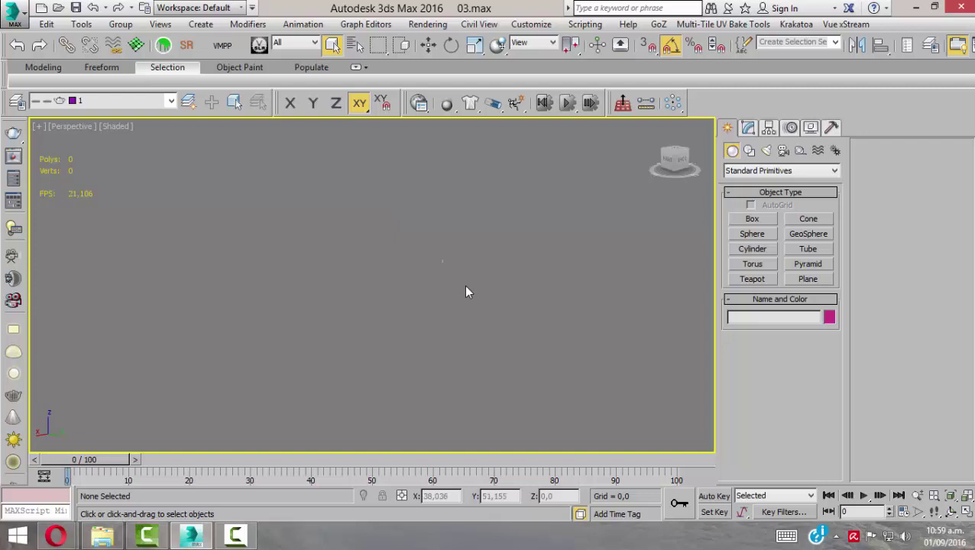
middle_click_drag(465, 289, 441, 260)
mouse_move(55, 536)
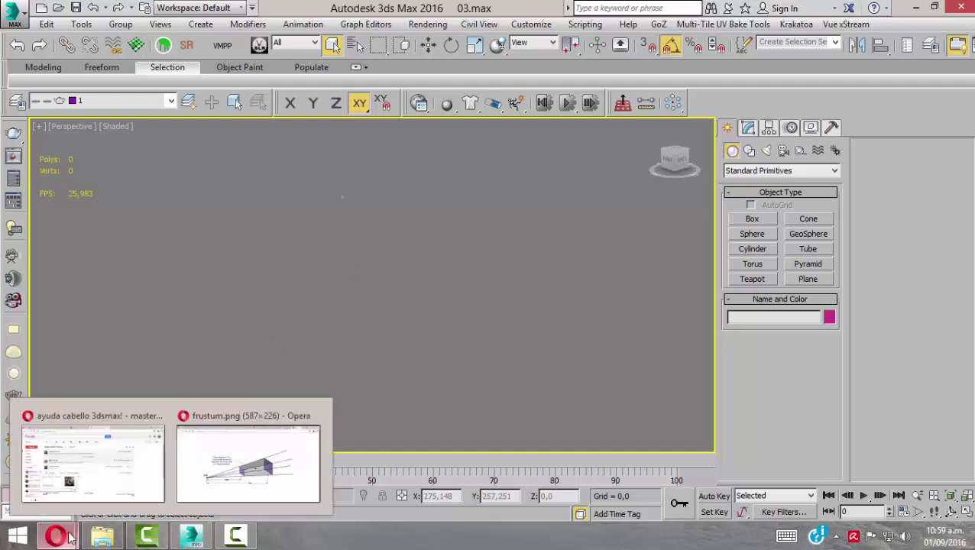
left_click(298, 439)
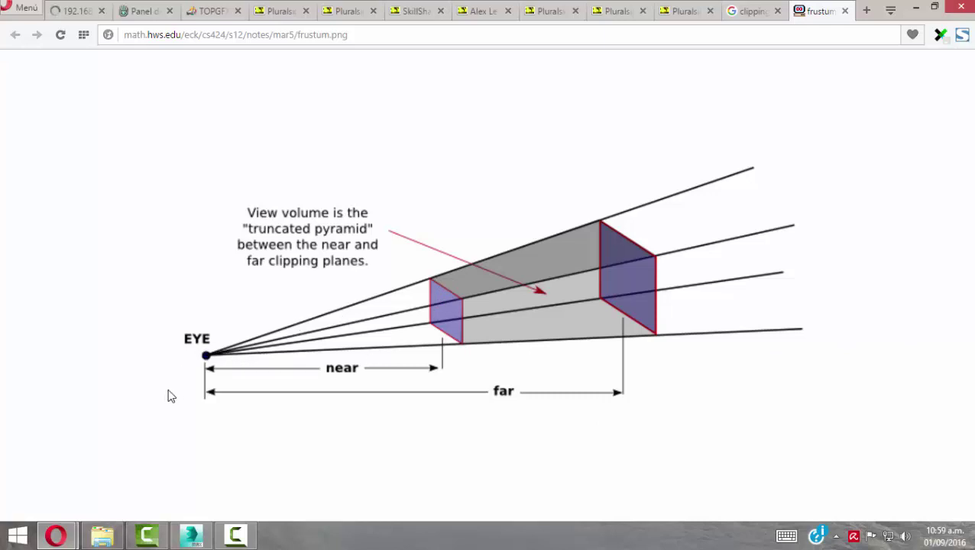
left_click(196, 544)
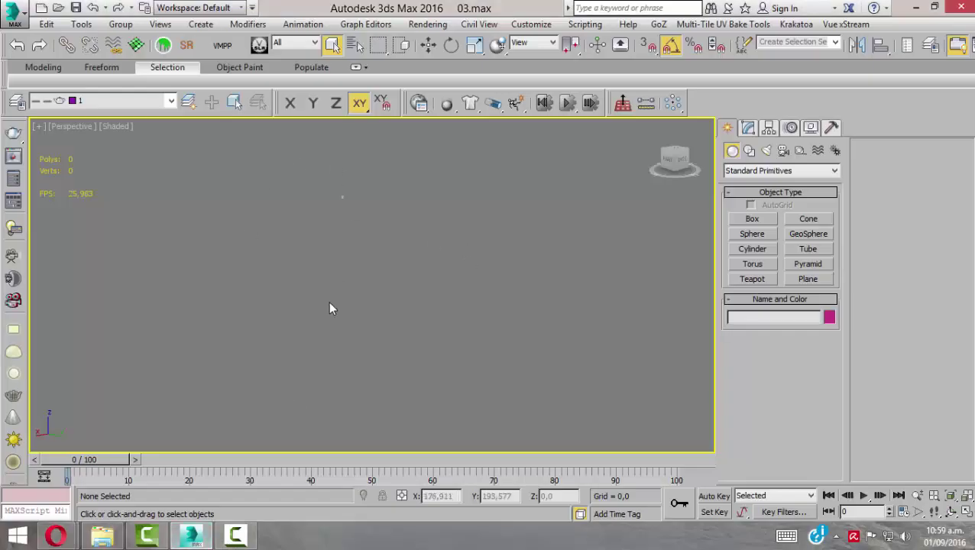
- Orbit from the character's hair and back around to a front three-quarter view
scroll(352, 172, "up", 1)
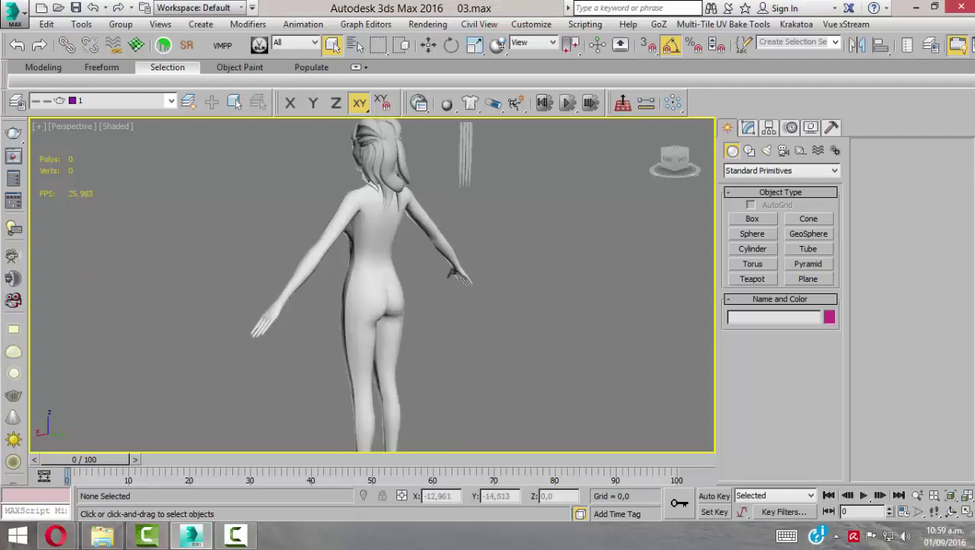
scroll(352, 171, "up", 2)
scroll(352, 171, "up", 3)
middle_click_drag(496, 173, 383, 266, "alt")
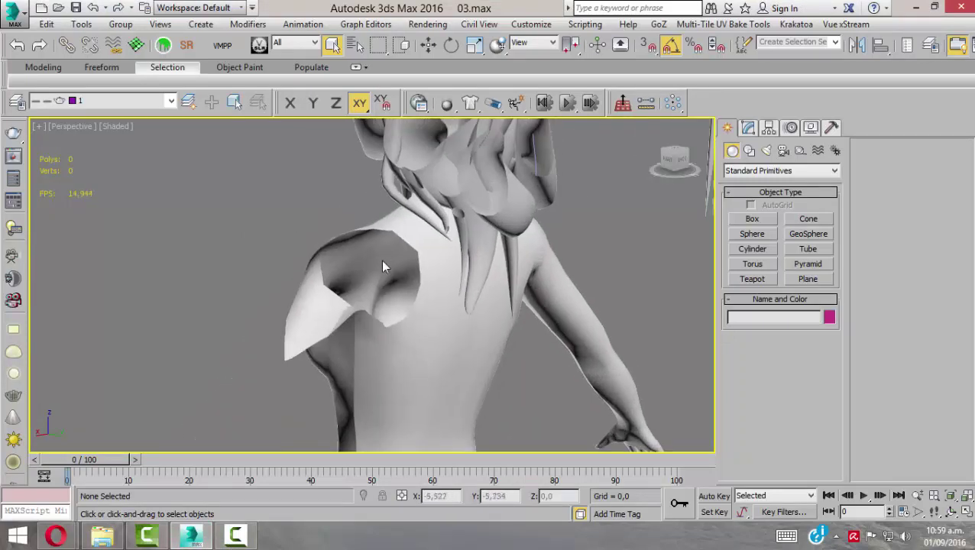
scroll(394, 284, "down", 5)
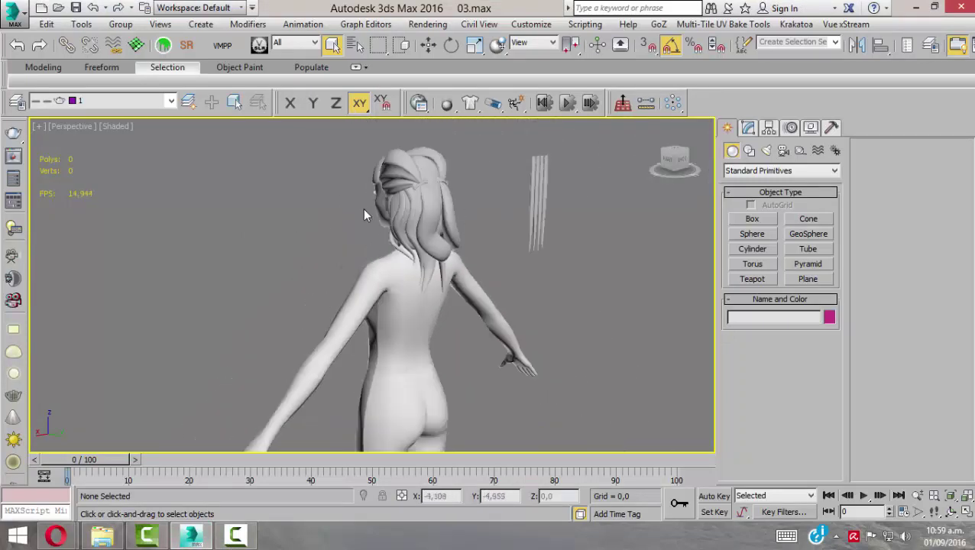
scroll(405, 276, "down", 3)
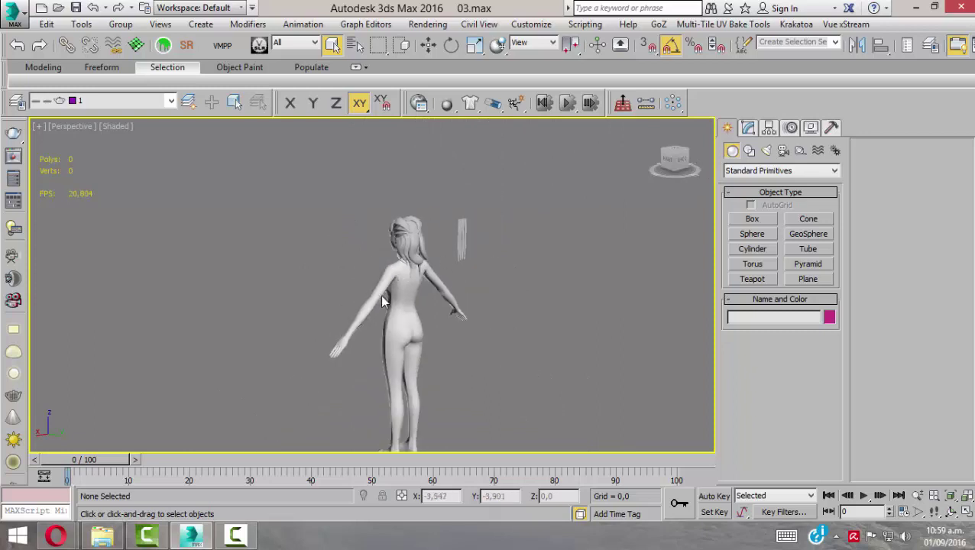
mouse_move(381, 296)
middle_mouse_down("alt")
mouse_move(364, 300)
mouse_move(417, 335)
mouse_move(445, 333)
middle_mouse_up("alt")
- Turn on the home grid and zoom far out so the character sits at the origin
key("g")
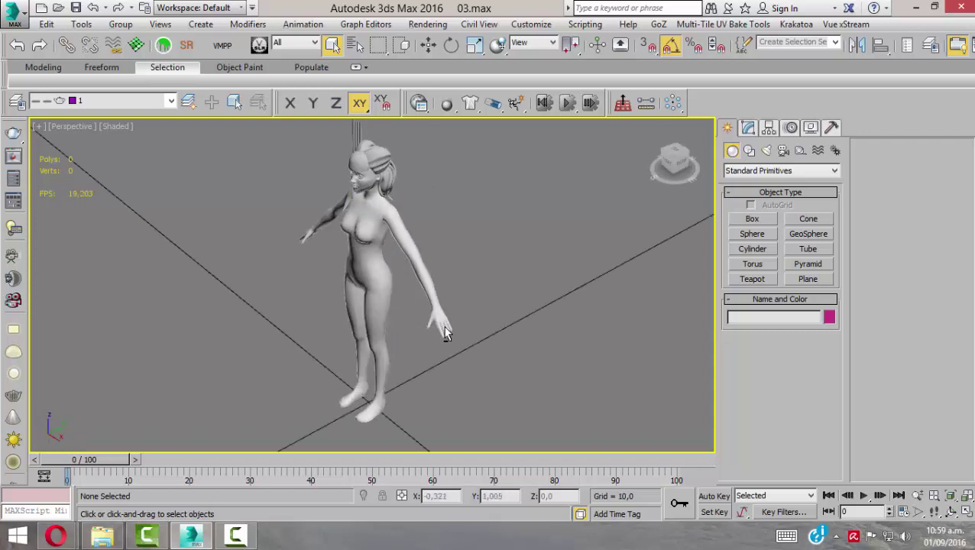
scroll(445, 333, "down", 3)
scroll(445, 333, "down", 3)
scroll(445, 333, "down", 3)
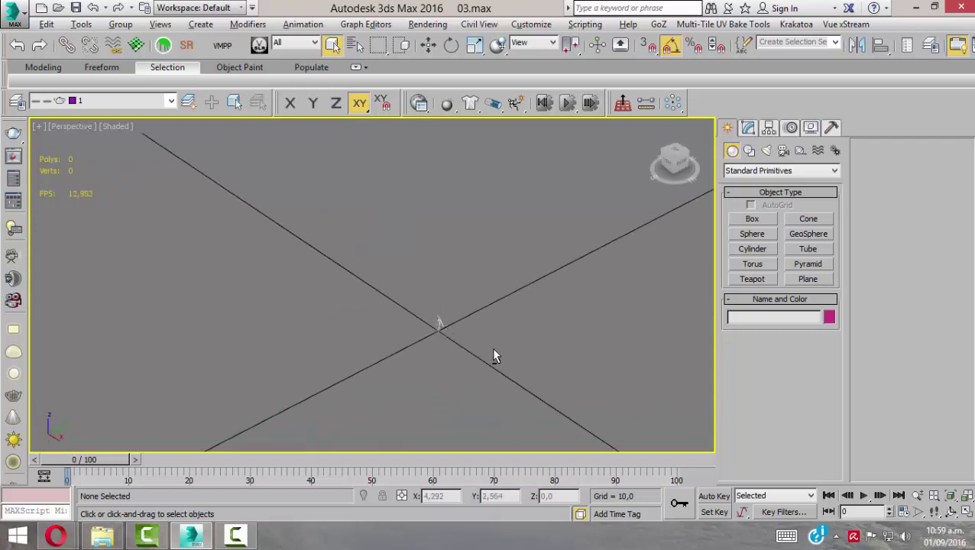
- Drag-select all 29 parts of the character over the grid
middle_click_drag(493, 350, 539, 372, "alt")
left_click_drag(424, 262, 536, 351)
middle_click_drag(536, 351, 560, 321, "alt")
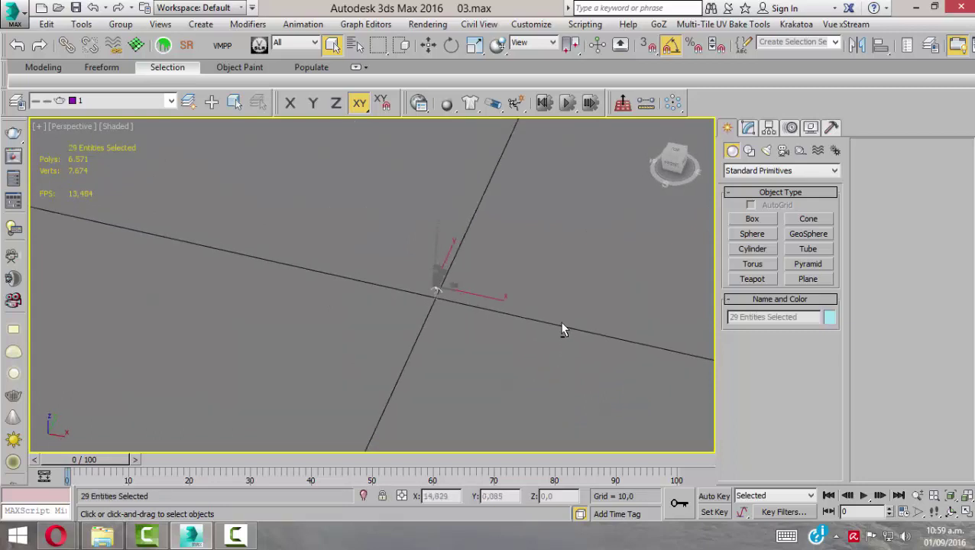
middle_click_drag(500, 348, 364, 246, "alt")
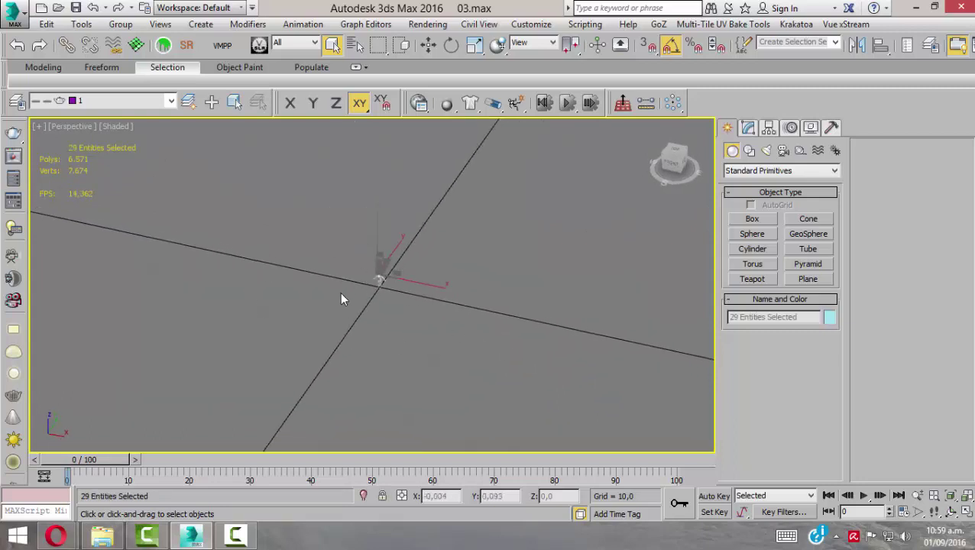
- Zoom and pan so the grid origin and character come back into view
scroll(390, 302, "down", 3)
scroll(412, 321, "down", 2)
mouse_move(427, 343)
middle_mouse_down("alt")
mouse_move(410, 321)
mouse_move(269, 299)
middle_mouse_up("alt")
scroll(298, 306, "up", 2)
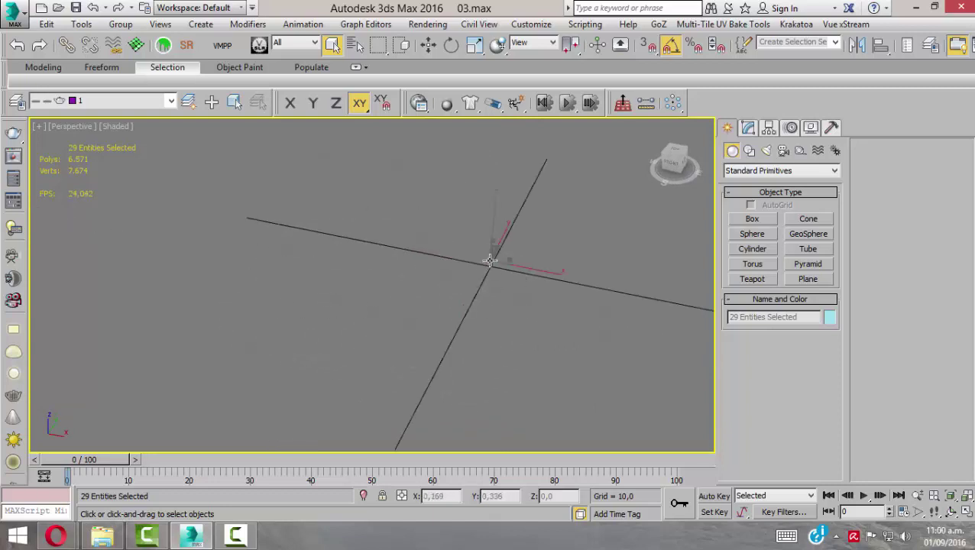
mouse_move(486, 260)
middle_mouse_down()
mouse_move(452, 276)
mouse_move(400, 272)
middle_mouse_up()
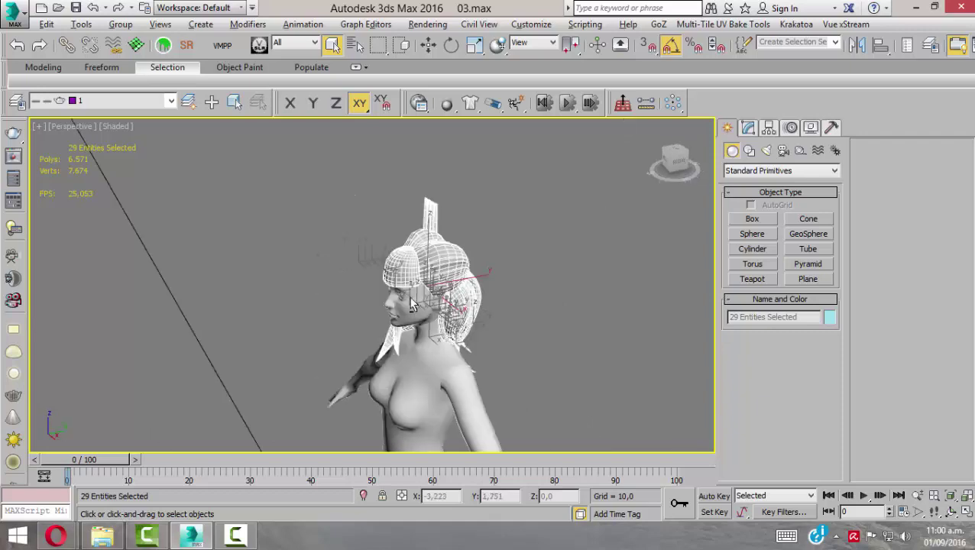
- Orbit from behind to the character's front and zoom until she fills the view
middle_click_drag(492, 330, 359, 259, "alt")
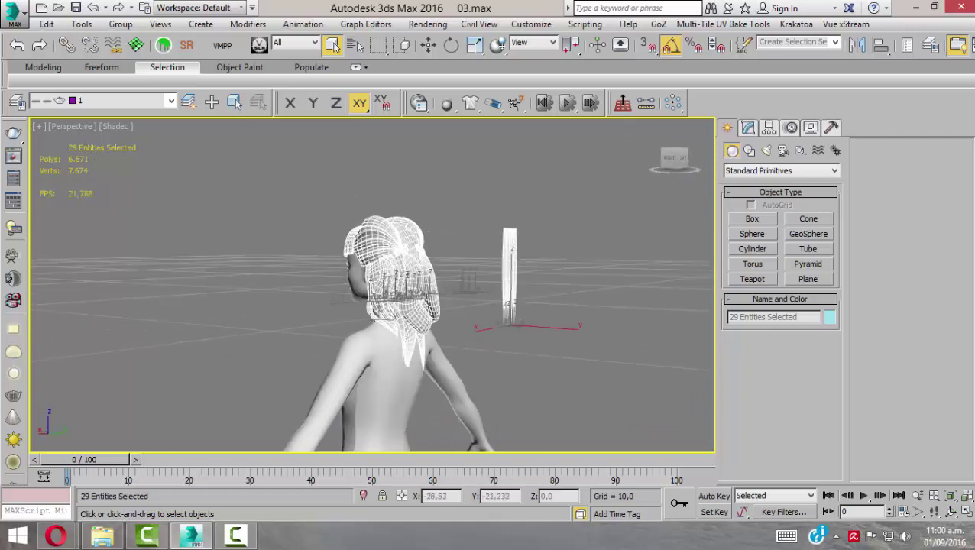
scroll(412, 290, "up", 2)
scroll(413, 290, "up", 2)
scroll(413, 291, "up", 2)
scroll(412, 290, "up", 2)
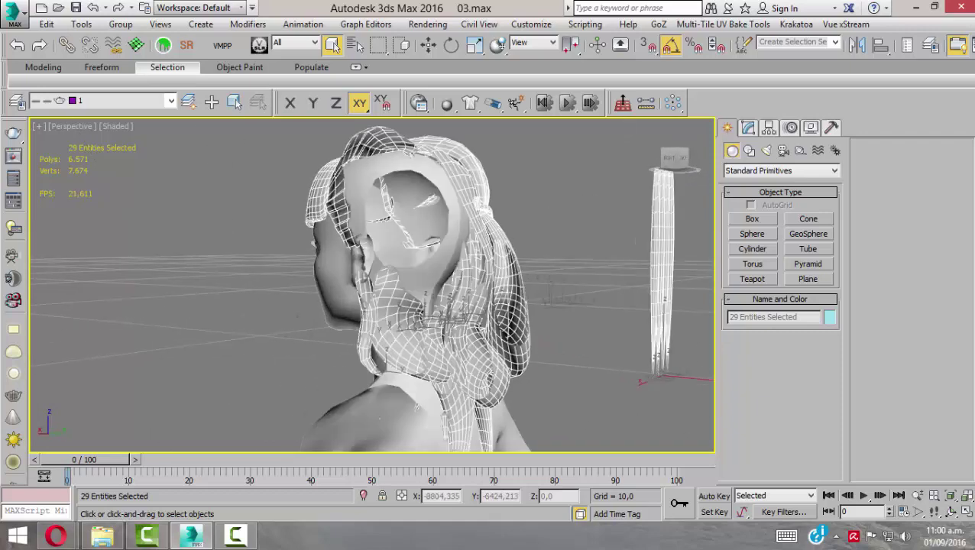
scroll(413, 290, "down", 4)
mouse_move(353, 334)
middle_mouse_down("alt")
mouse_move(419, 334)
mouse_move(425, 300)
middle_mouse_up("alt")
scroll(425, 306, "down", 2)
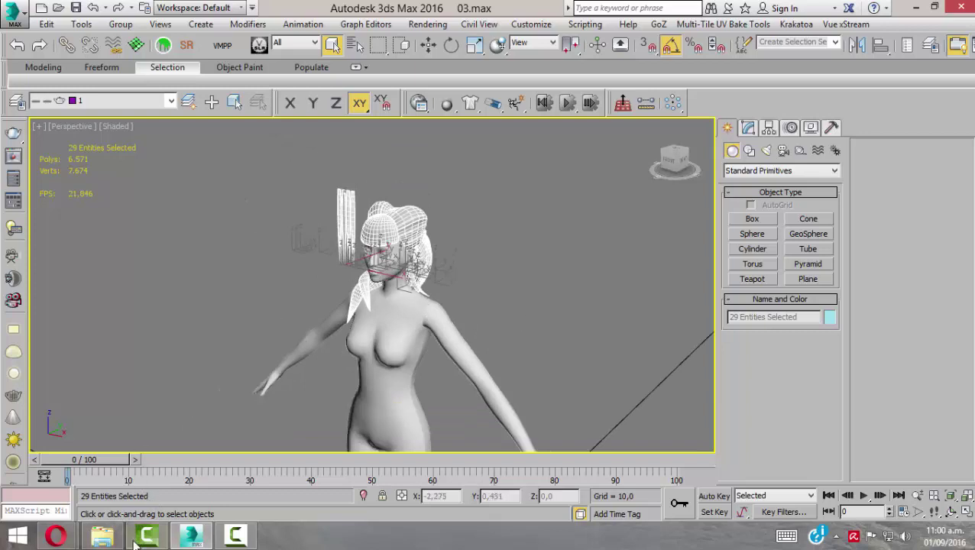
left_click(55, 534)
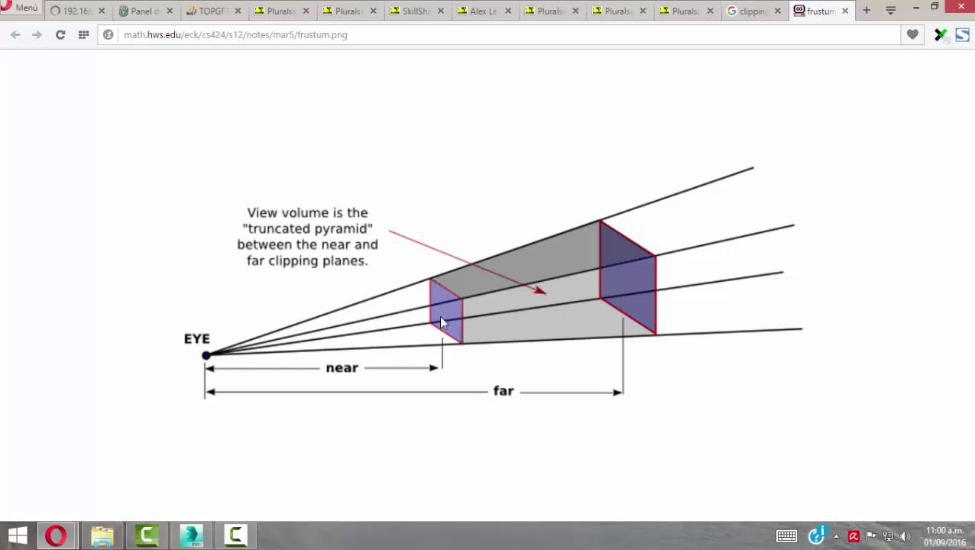
left_click(191, 535)
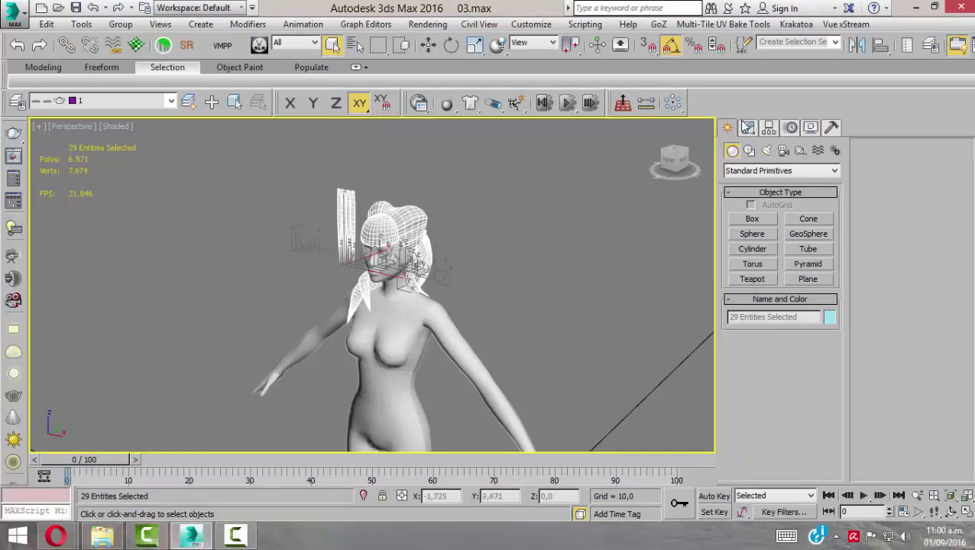
- Place target camera Camera001 near the character's feet, aimed away across the grid
left_click(783, 151)
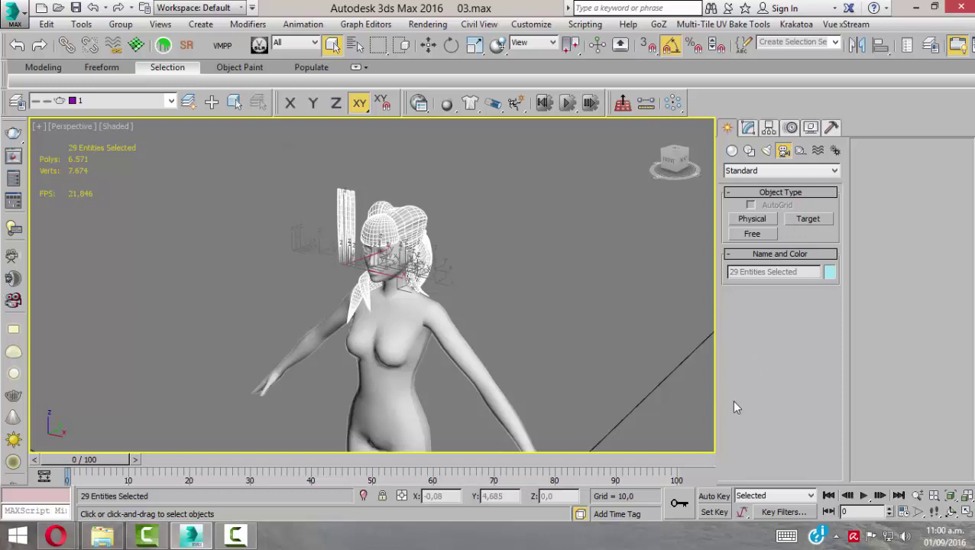
left_click(806, 219)
middle_click_drag(561, 337, 370, 242)
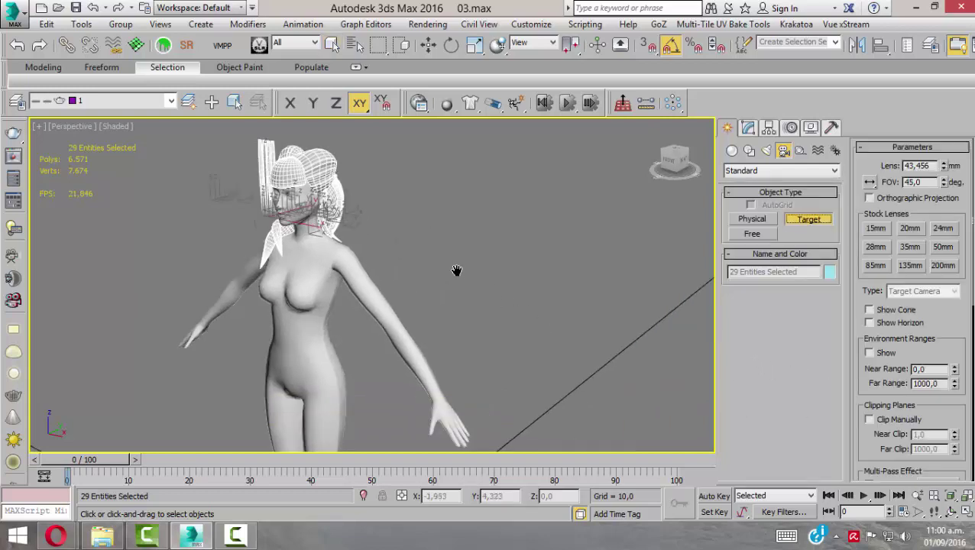
scroll(370, 243, "down", 5)
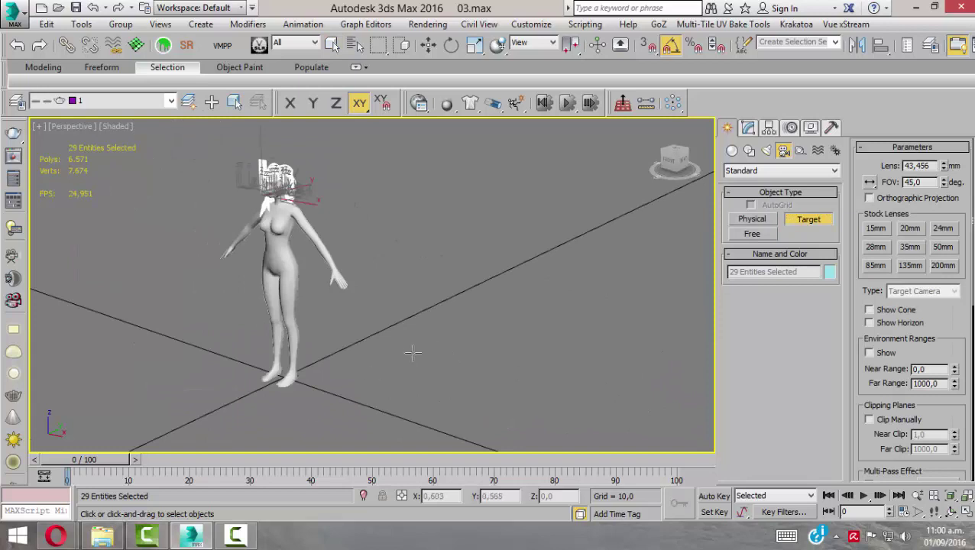
left_click_drag(290, 417, 552, 268)
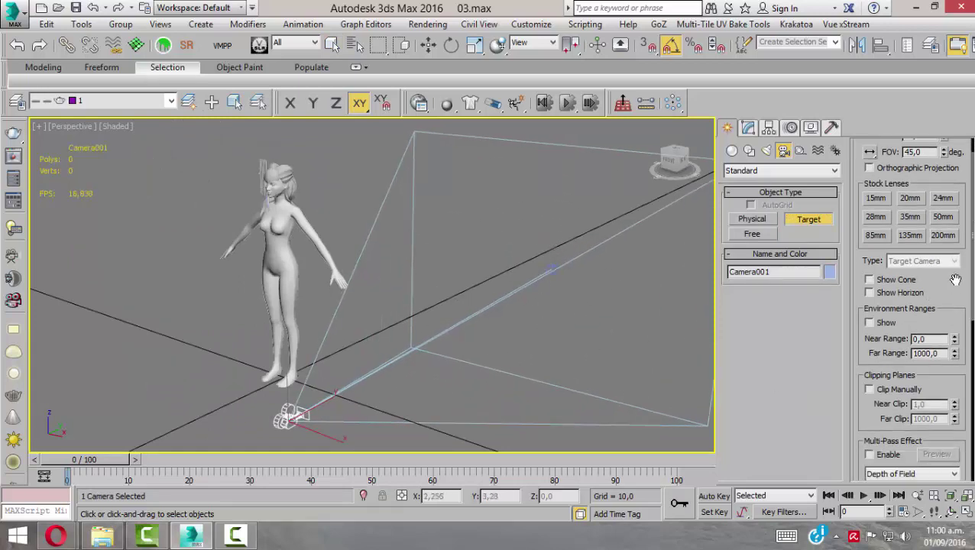
left_click_drag(953, 335, 945, 203)
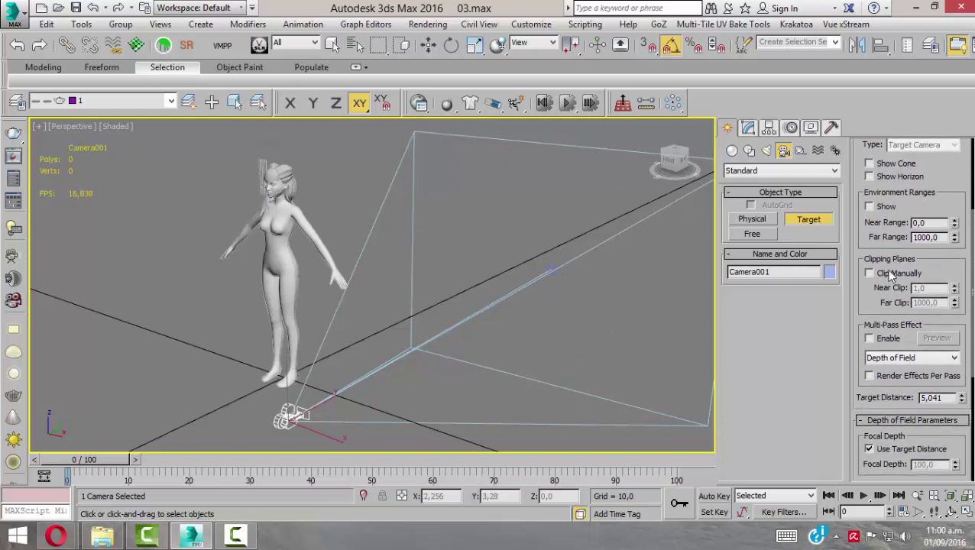
- Enable Clip Manually on Camera001 and pan the view to see its clip planes
left_click(870, 273)
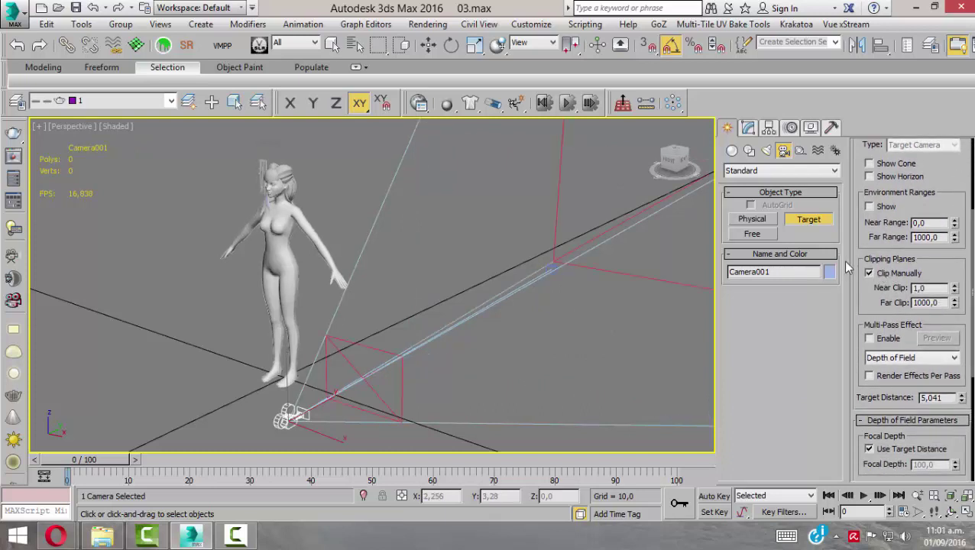
middle_click_drag(528, 347, 416, 333)
scroll(416, 333, "down", 3)
scroll(489, 346, "down", 3)
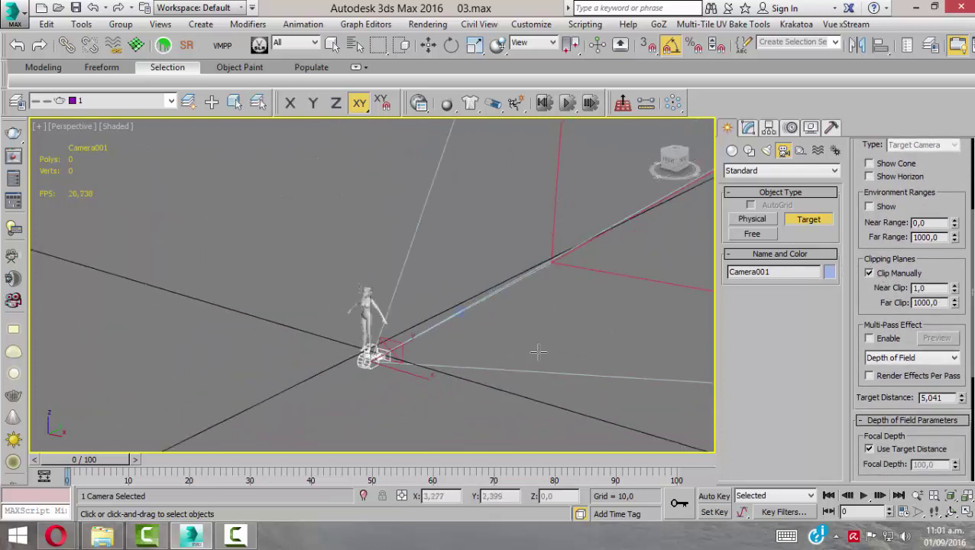
middle_click_drag(592, 344, 519, 386)
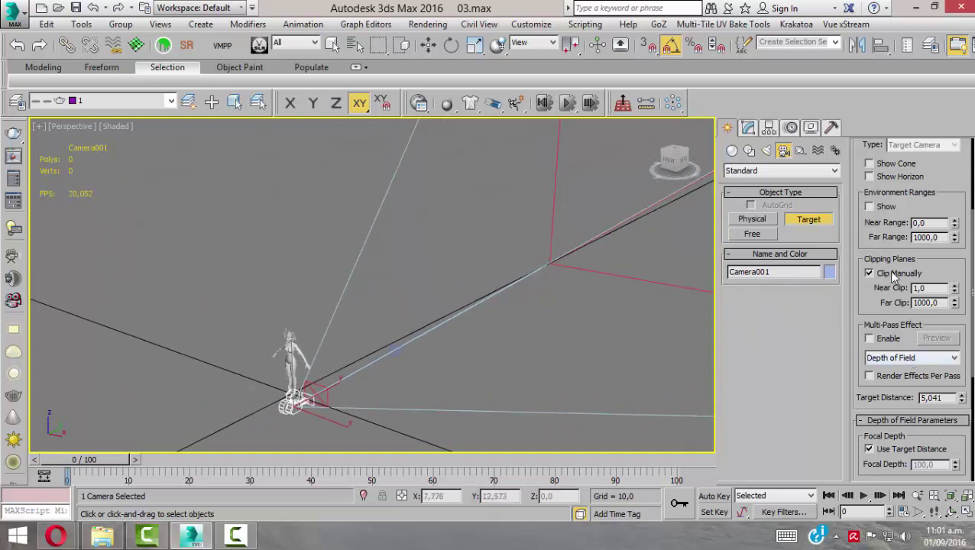
- Adjust Near Clip and Far Clip (ending at 3,36 and 1470,0), then delete the camera
left_click(954, 285)
mouse_move(950, 239)
left_mouse_down()
mouse_move(947, 104)
mouse_move(947, 170)
left_mouse_up()
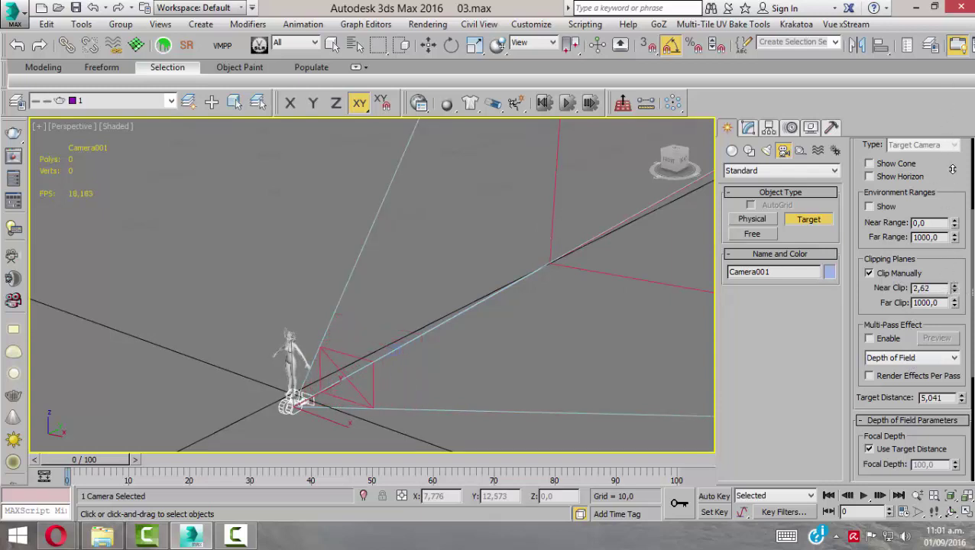
right_click(954, 287)
right_click(954, 302)
mouse_move(954, 302)
left_mouse_down()
mouse_move(950, 254)
mouse_move(947, 269)
mouse_move(965, 107)
left_mouse_up()
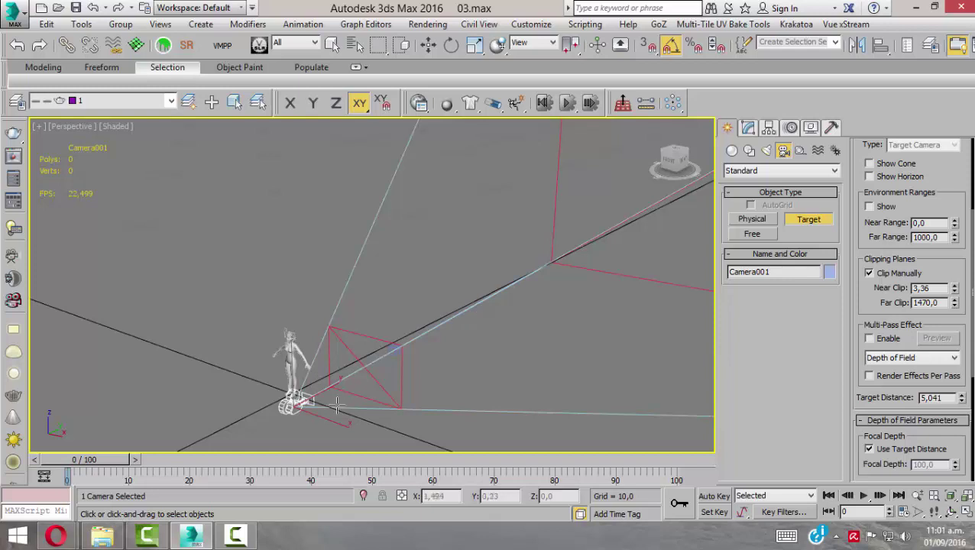
key("Delete")
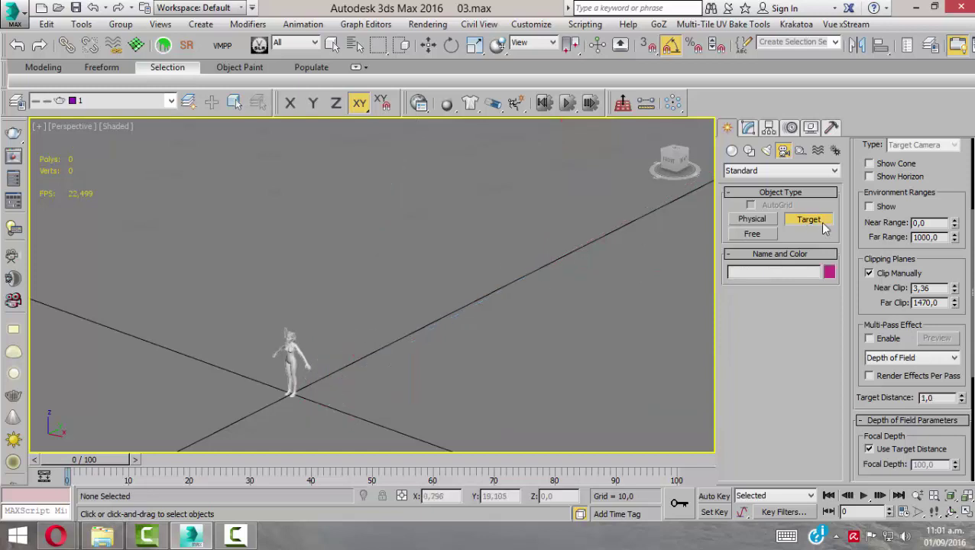
- Exit camera creation, zoom extents on the character, and orbit to a rear three-quarter view
right_click(433, 336)
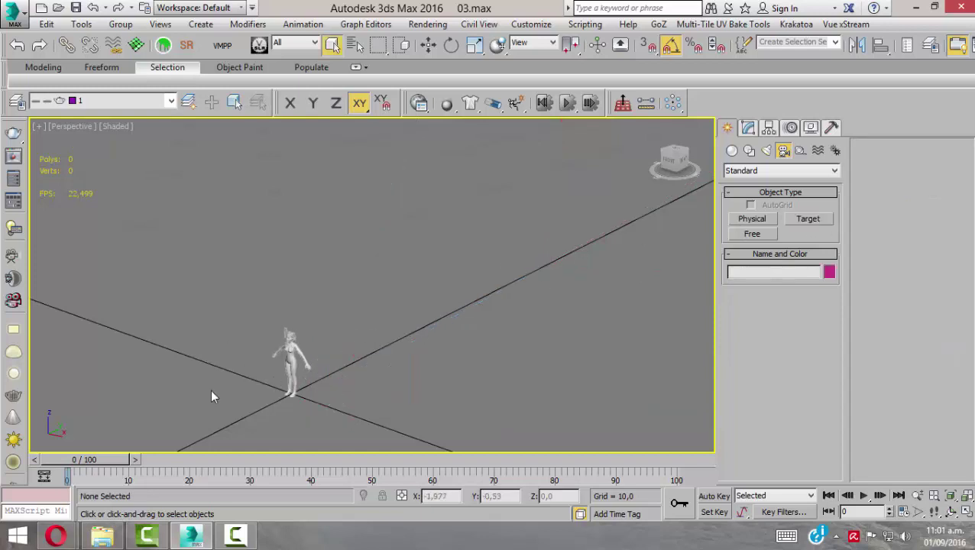
key("z")
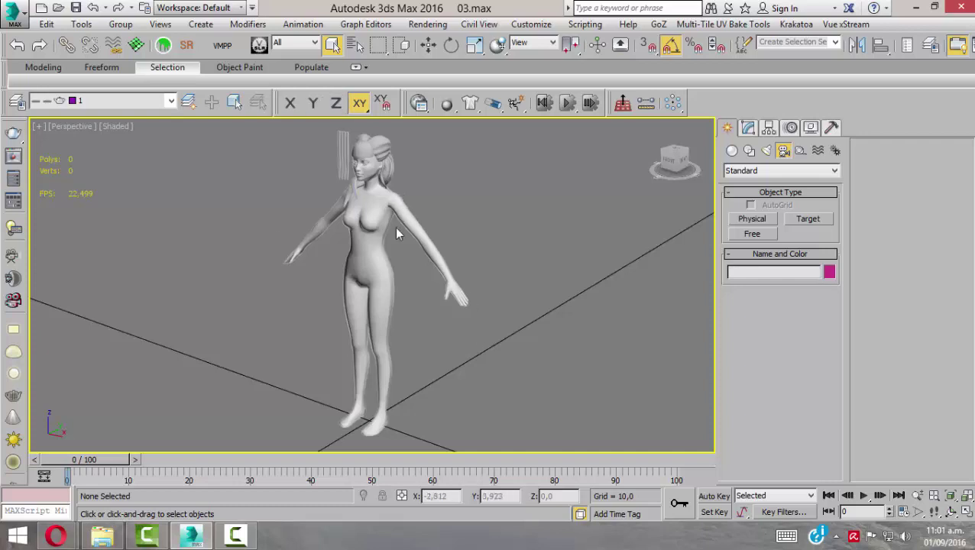
mouse_move(395, 234)
middle_mouse_down("alt")
mouse_move(418, 212)
mouse_move(334, 212)
middle_mouse_up("alt")
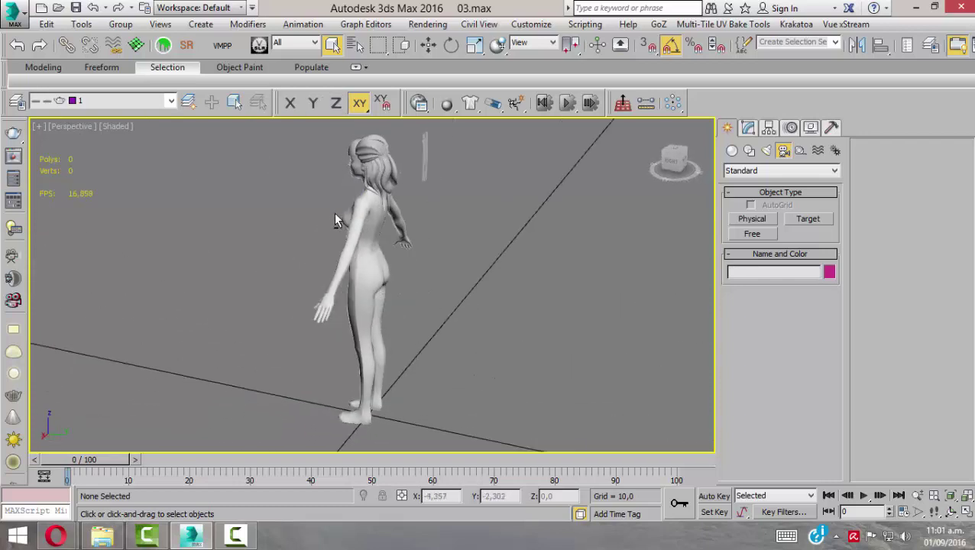
left_click(60, 126)
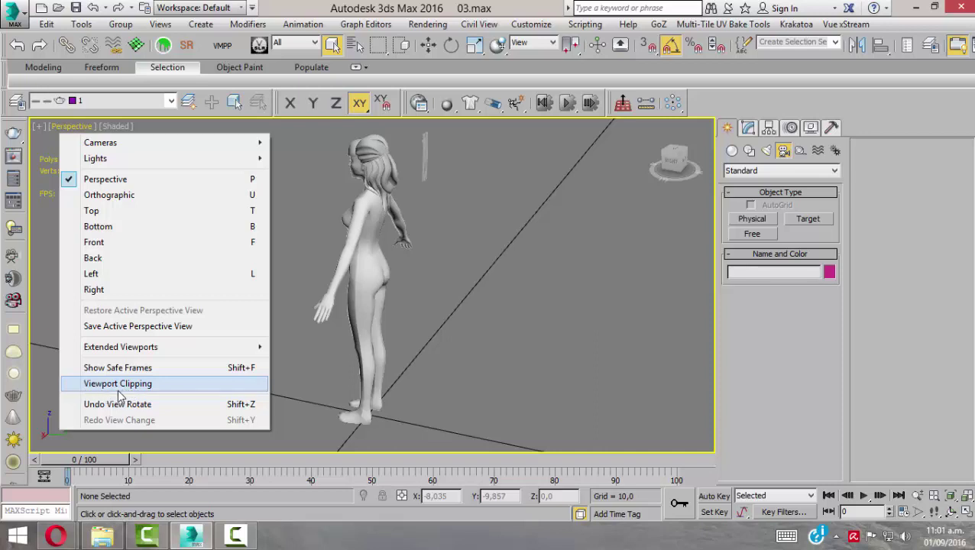
- Orbit and zoom in to a close rear view of the character's head and hair
left_click(424, 126)
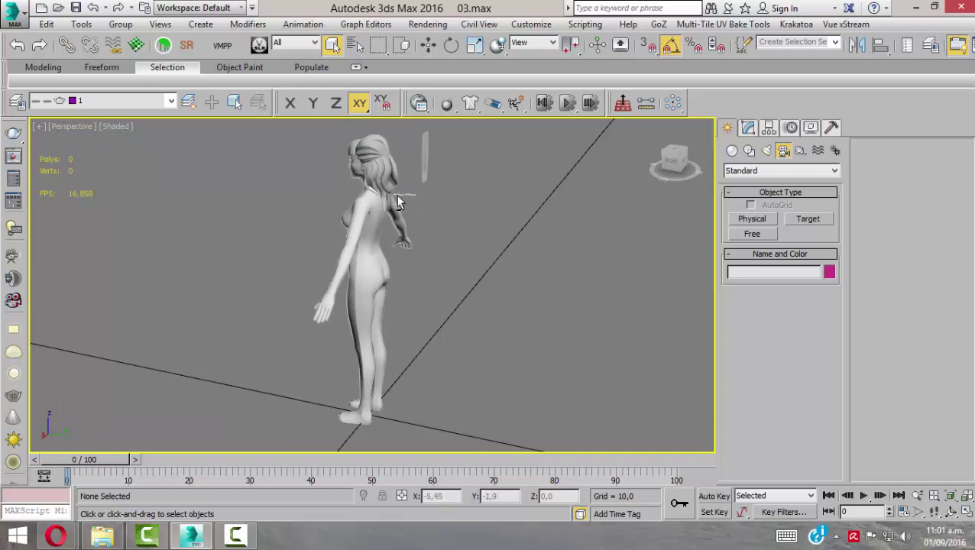
middle_click_drag(381, 197, 380, 159, "alt")
scroll(379, 158, "up", 1)
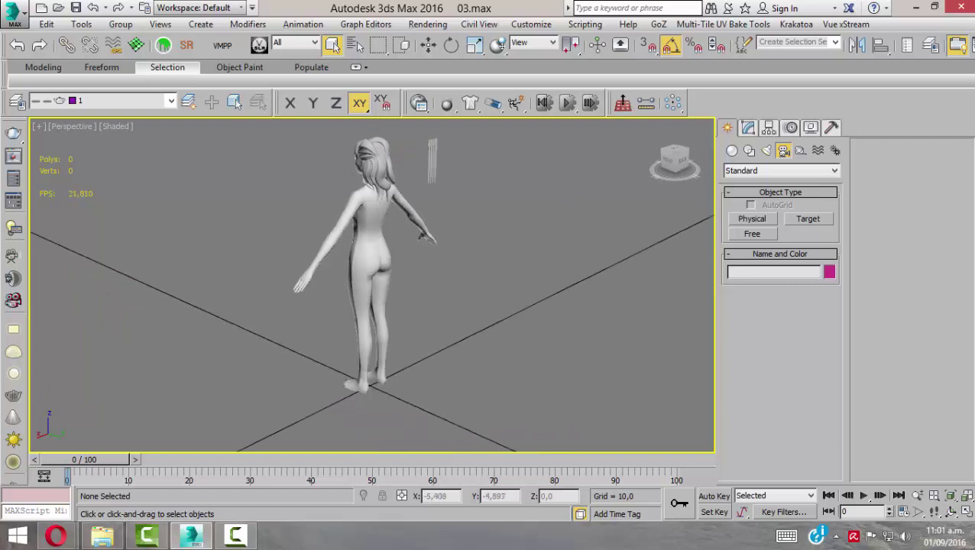
scroll(380, 158, "up", 2)
scroll(379, 159, "up", 2)
scroll(379, 159, "up", 2)
middle_click_drag(379, 159, 489, 161, "alt")
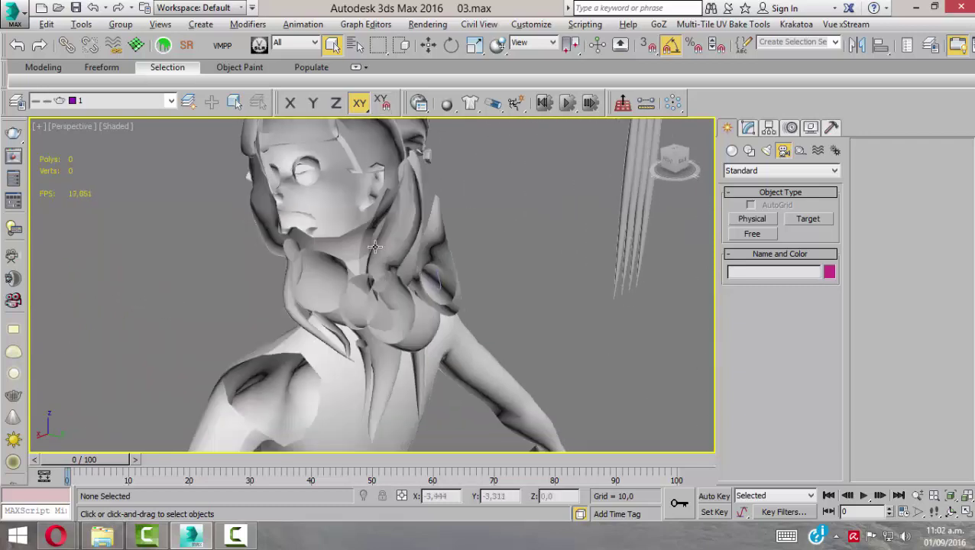
mouse_move(374, 246)
middle_mouse_down("alt")
mouse_move(412, 229)
mouse_move(394, 264)
mouse_move(374, 270)
middle_mouse_up("alt")
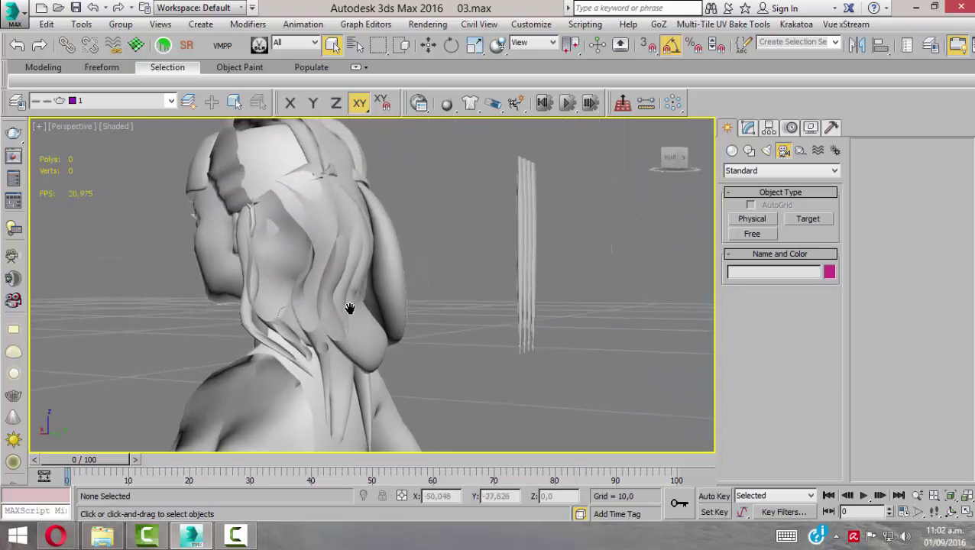
left_click(79, 127)
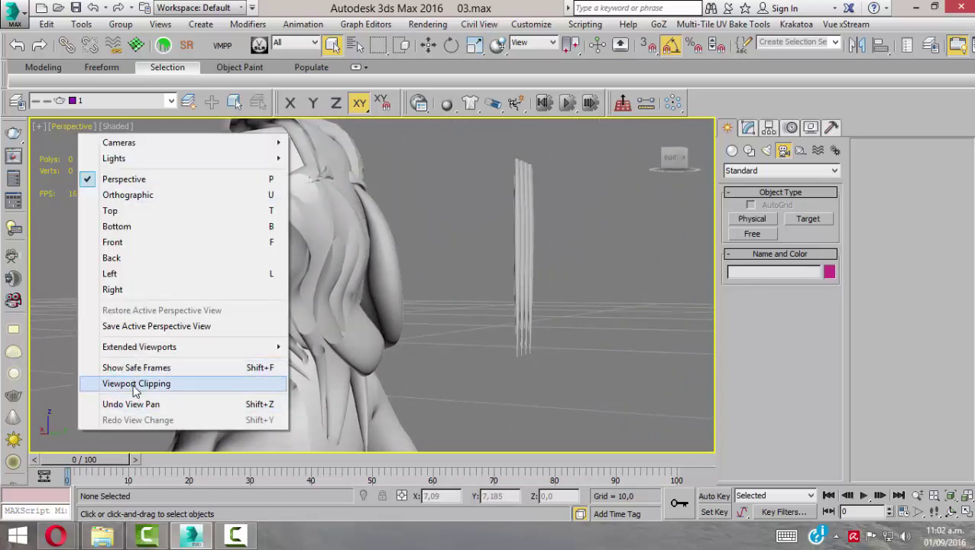
left_click(500, 7)
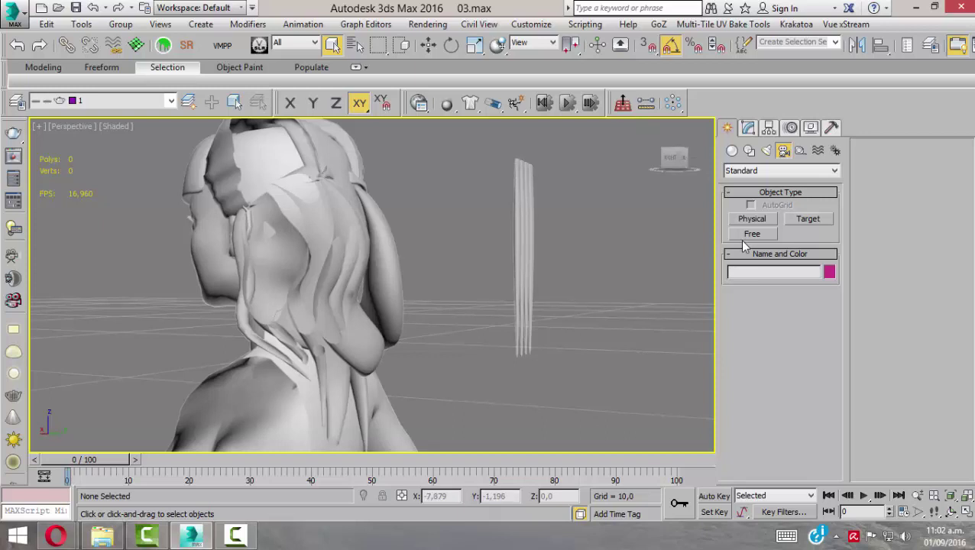
- Draw a blue freehand outline marking a region on the right side of the view
mouse_move(622, 103)
left_mouse_down()
mouse_move(695, 485)
mouse_move(690, 465)
left_mouse_up()
left_click_drag(607, 130, 622, 226)
left_click_drag(623, 225, 624, 226)
left_click_drag(622, 125, 600, 437)
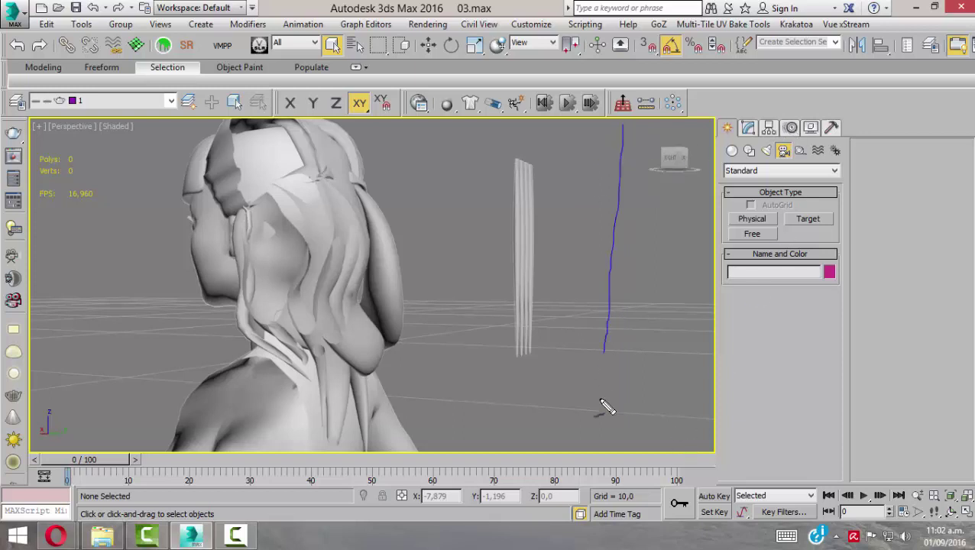
left_click_drag(667, 449, 614, 139)
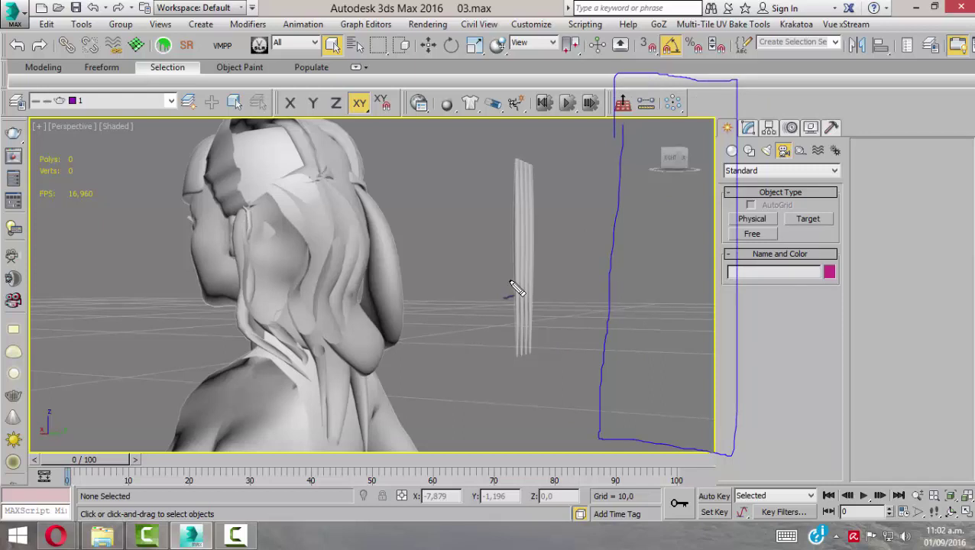
- Enable Viewport Clipping for the Perspective view, then drag the clipping slider down and back up
left_click(66, 127)
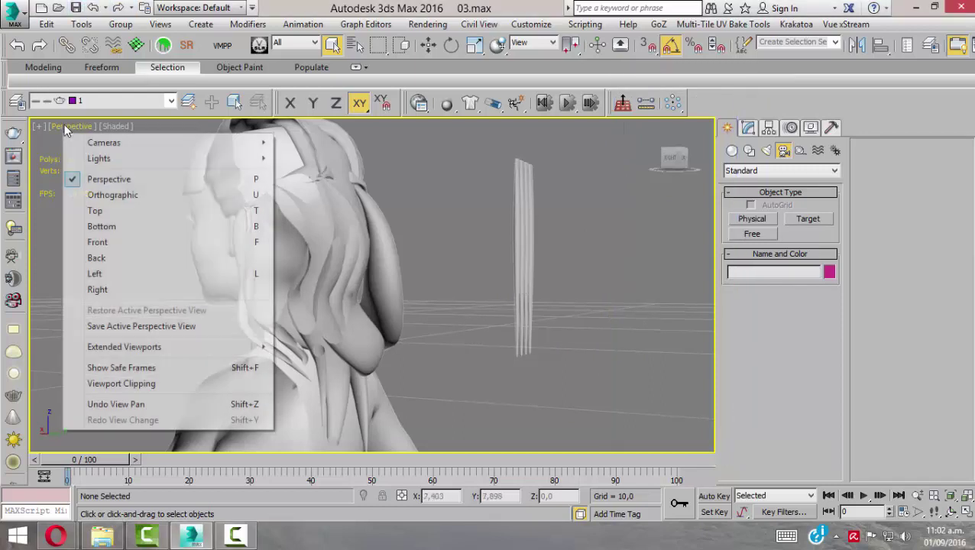
left_click(109, 383)
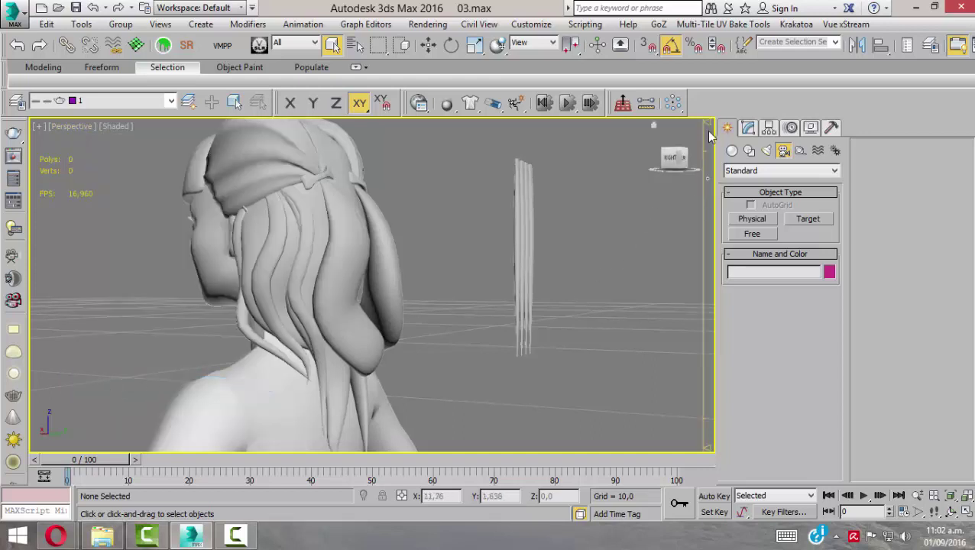
mouse_move(704, 162)
left_mouse_down()
mouse_move(703, 453)
mouse_move(695, 122)
left_mouse_up()
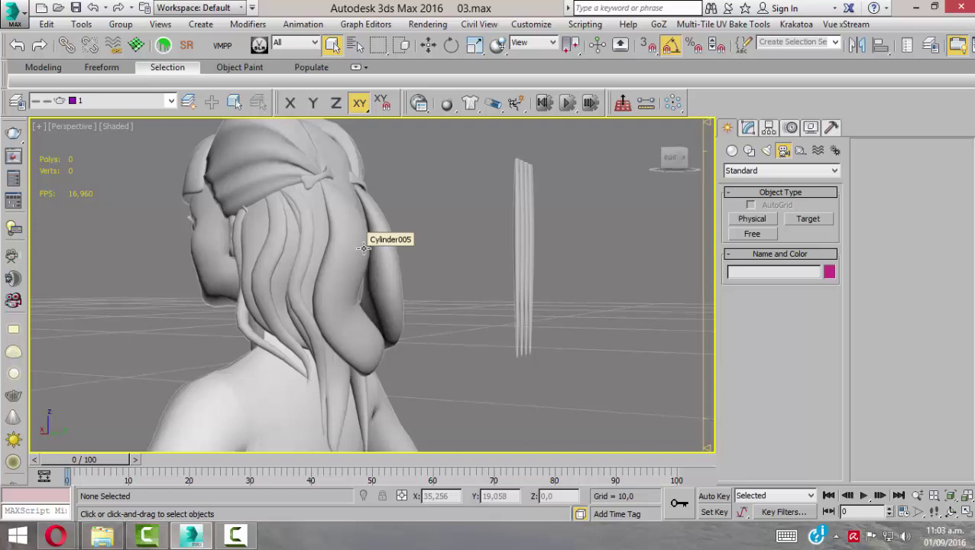
scroll(470, 311, "down", 3)
scroll(469, 311, "down", 5)
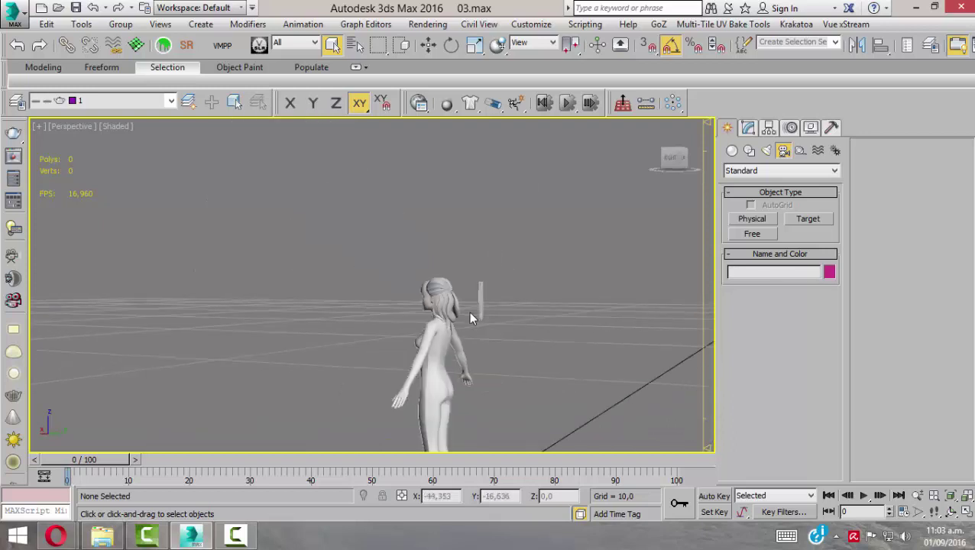
scroll(471, 321, "up", 2)
scroll(471, 321, "up", 3)
scroll(472, 321, "up", 3)
scroll(376, 236, "up", 3)
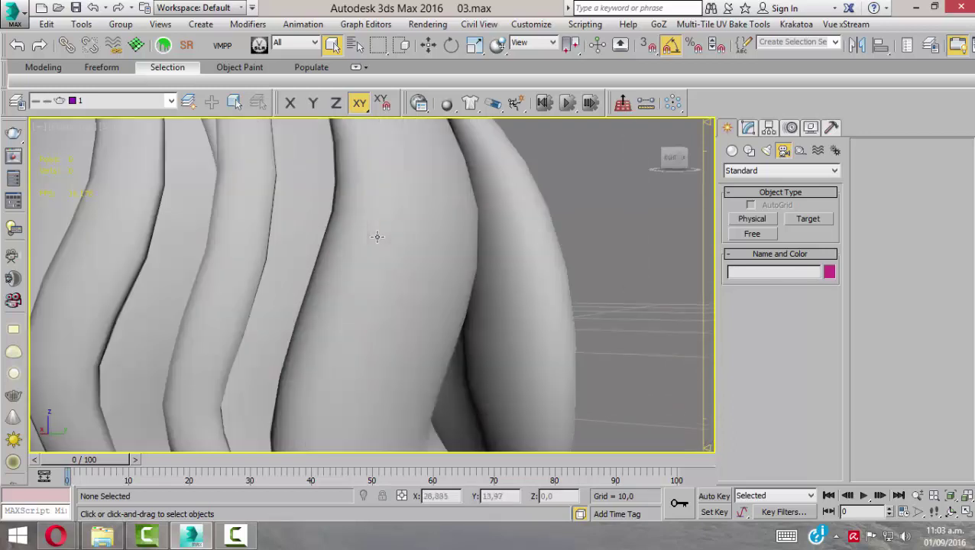
scroll(376, 237, "up", 2)
scroll(377, 236, "down", 5)
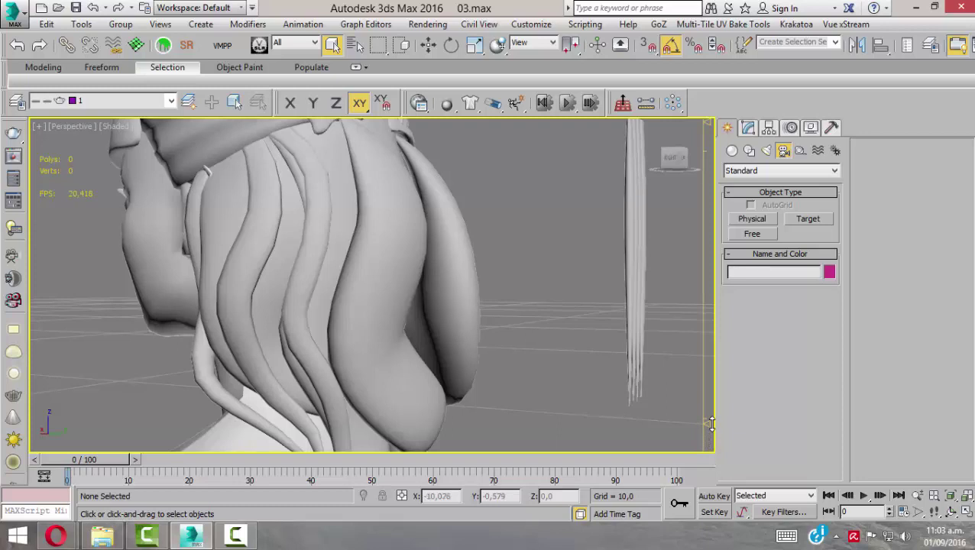
key("shift+g")
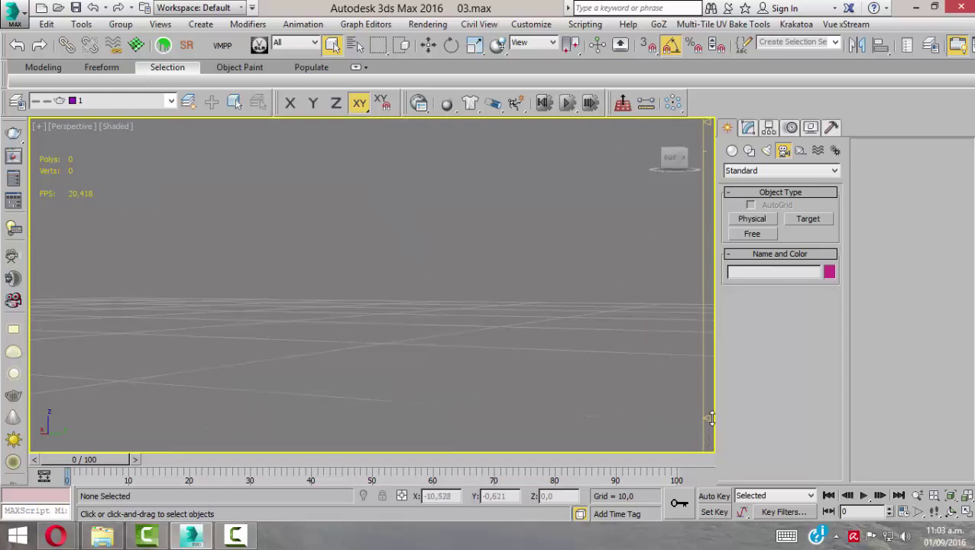
key("shift+g")
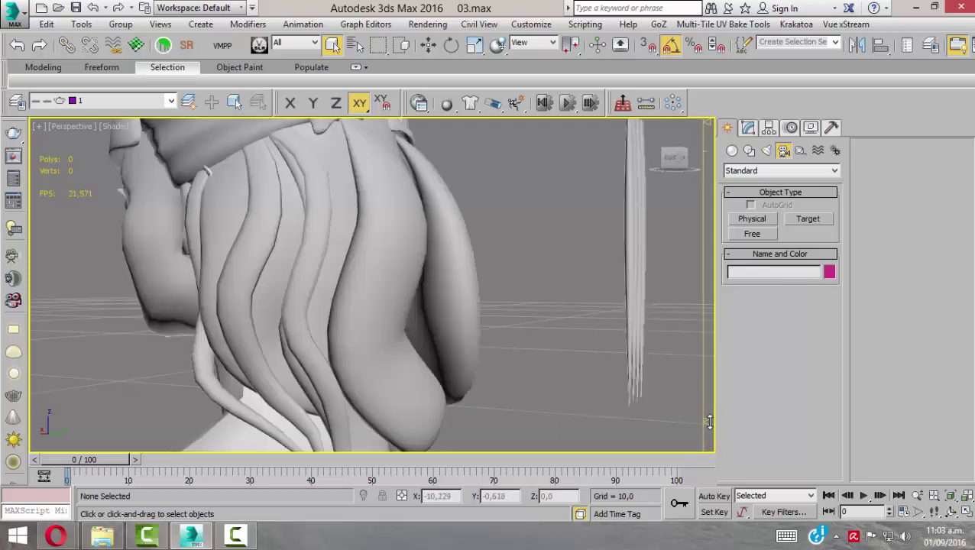
key("shift+g")
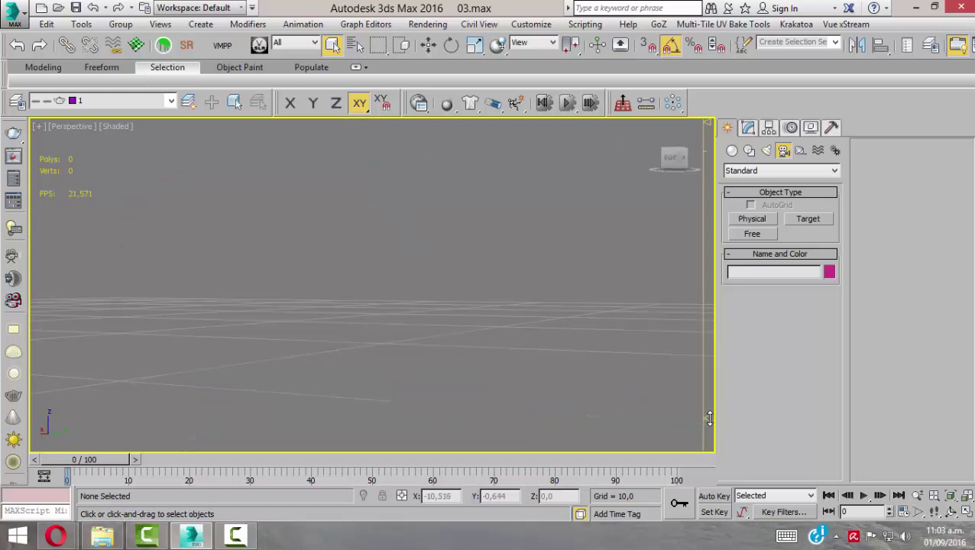
key("shift+g")
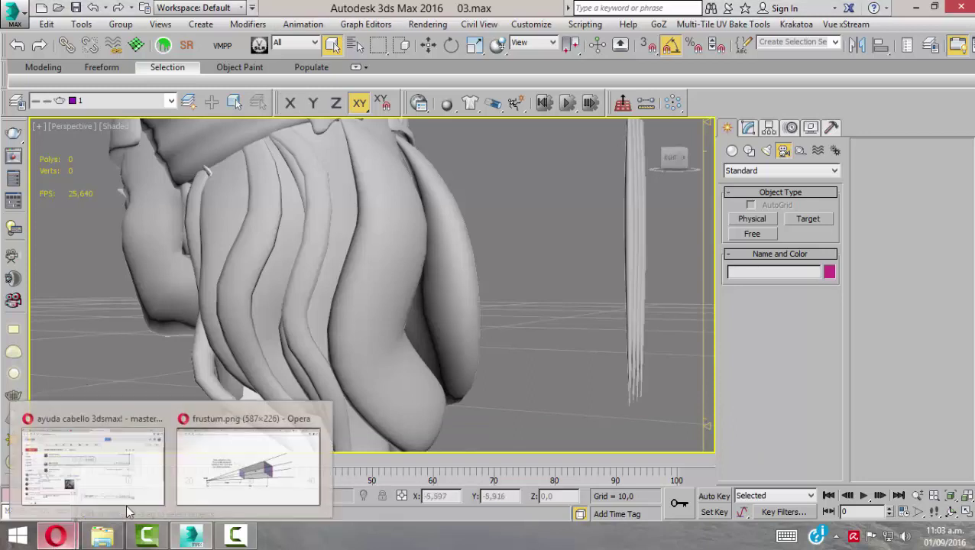
left_click(244, 466)
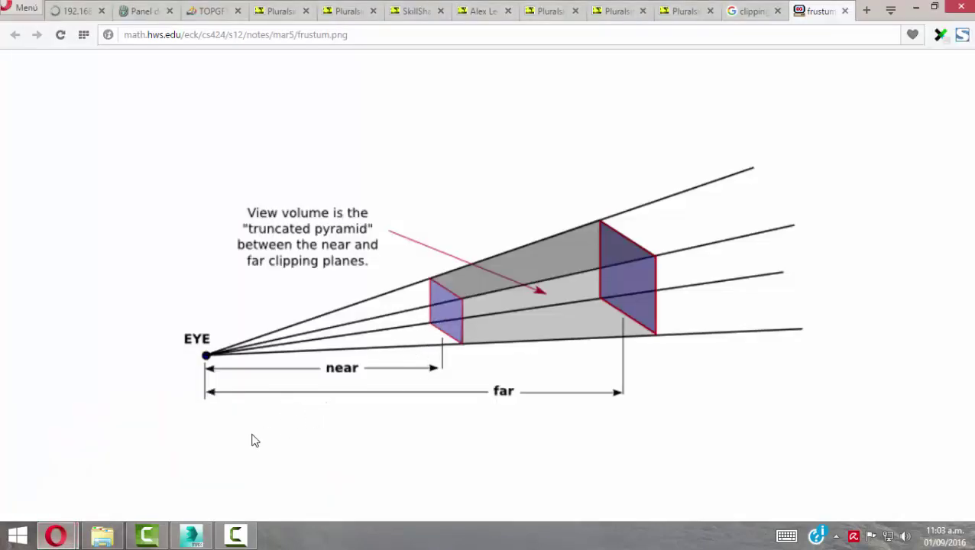
mouse_move(224, 439)
left_mouse_down()
mouse_move(454, 446)
mouse_move(429, 450)
left_mouse_up()
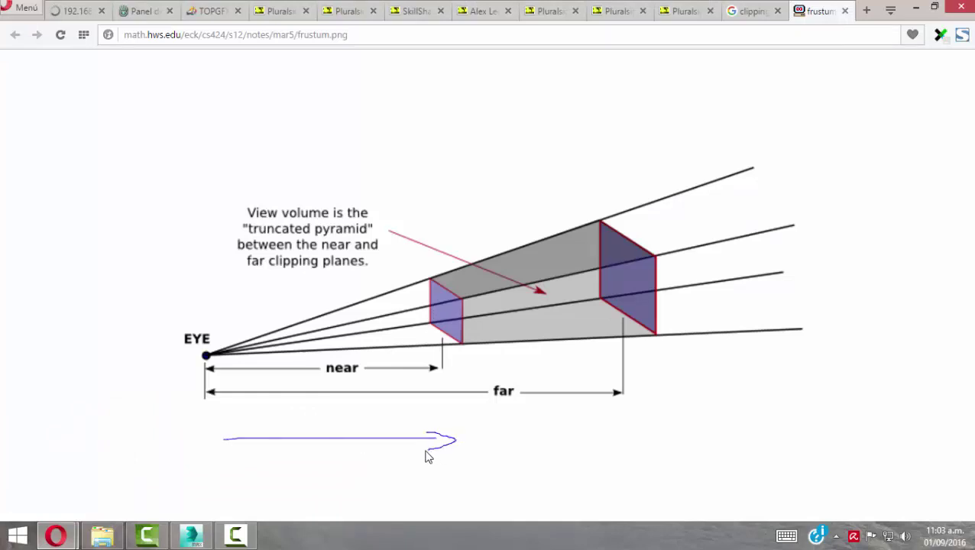
mouse_move(223, 440)
left_mouse_down()
mouse_move(214, 446)
mouse_move(236, 453)
left_mouse_up()
left_click(185, 539)
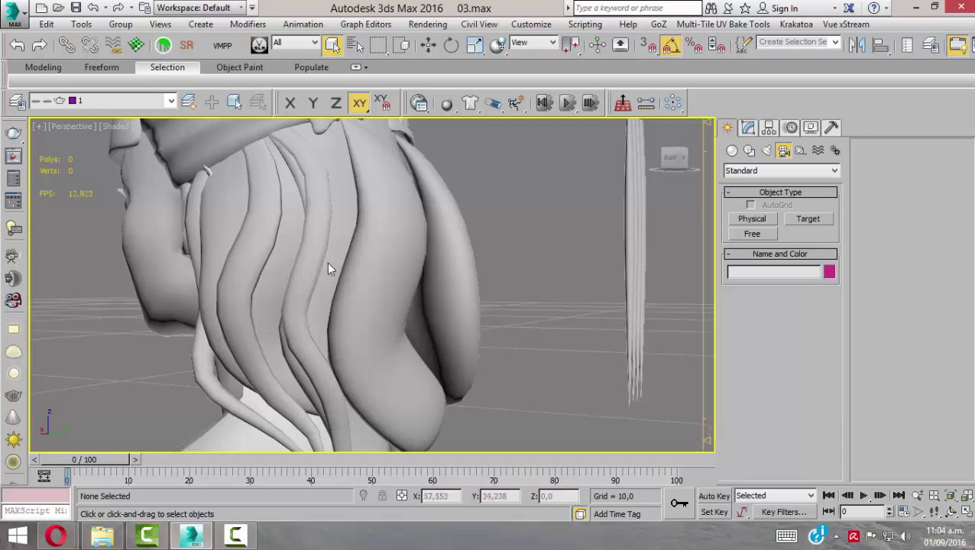
scroll(325, 265, "up", 3)
scroll(324, 260, "up", 5)
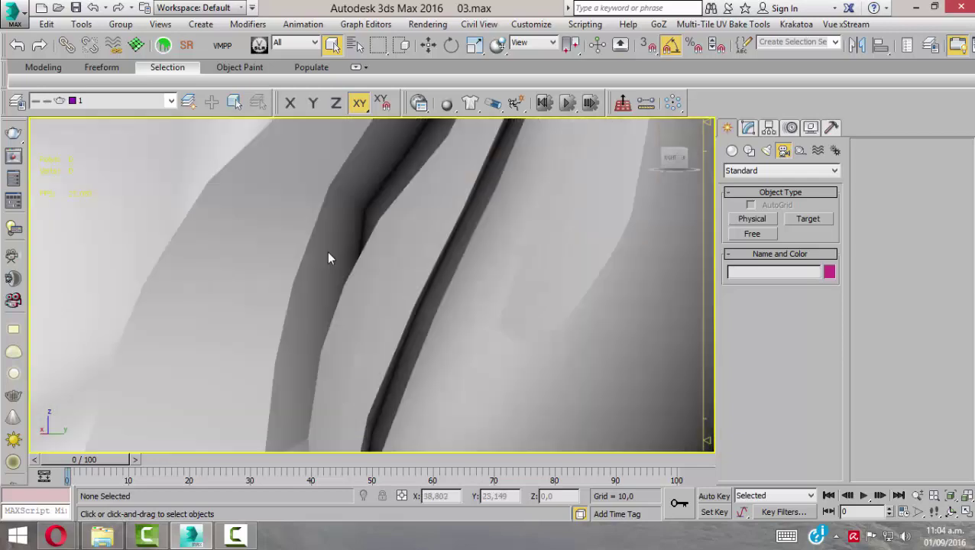
scroll(328, 258, "up", 2)
scroll(327, 267, "down", 4)
scroll(324, 286, "down", 3)
scroll(321, 317, "down", 2)
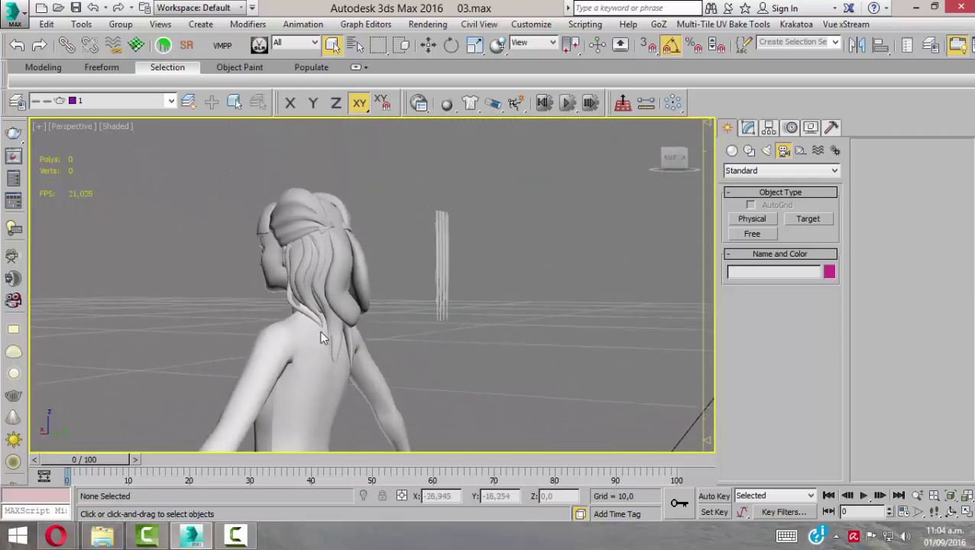
scroll(320, 313, "up", 2)
scroll(316, 288, "up", 2)
scroll(316, 287, "up", 1)
mouse_move(330, 243)
middle_mouse_down("alt")
mouse_move(333, 268)
mouse_move(342, 249)
mouse_move(329, 245)
mouse_move(340, 245)
middle_mouse_up("alt")
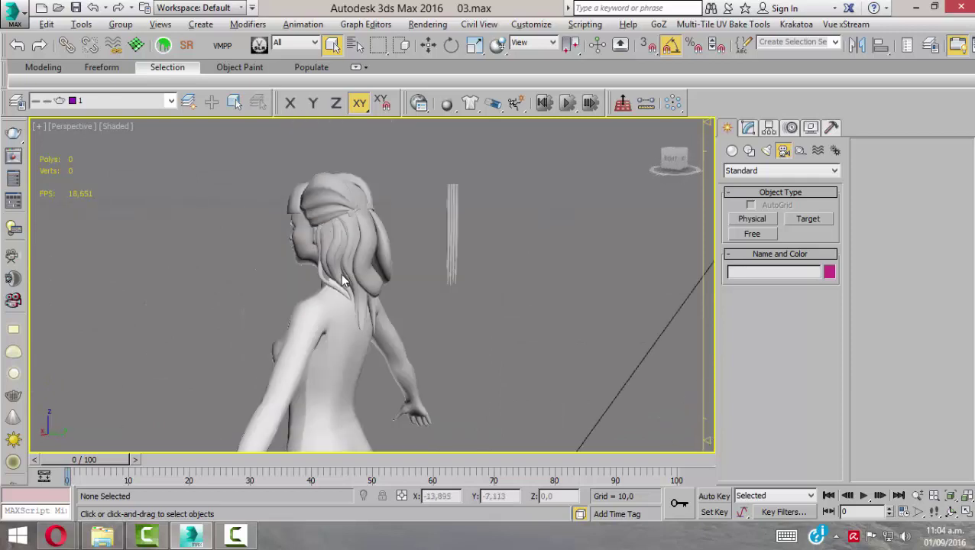
middle_click_drag(342, 281, 346, 235, "alt")
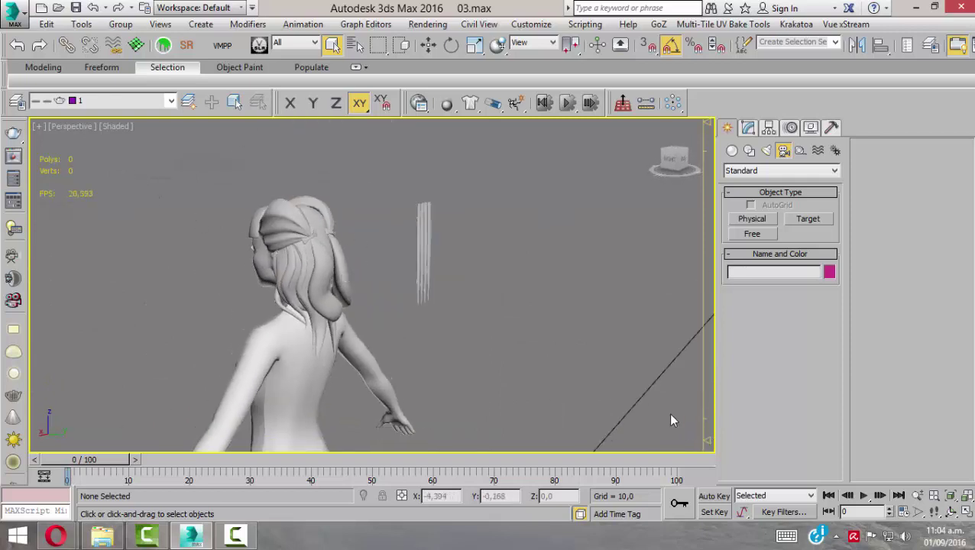
mouse_move(253, 378)
middle_mouse_down("alt")
mouse_move(370, 356)
mouse_move(349, 288)
middle_mouse_up("alt")
scroll(350, 288, "down", 3)
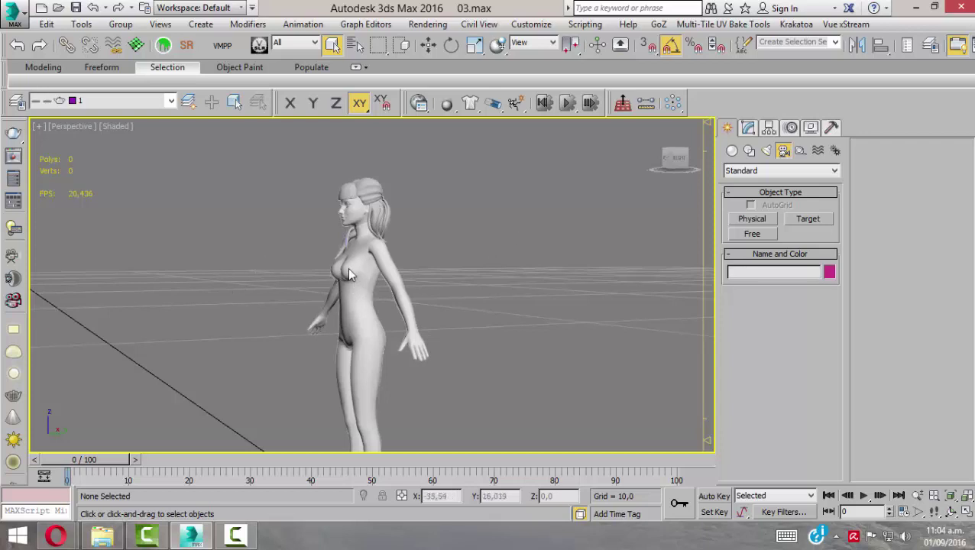
mouse_move(348, 275)
middle_mouse_down("alt")
mouse_move(304, 264)
mouse_move(224, 275)
mouse_move(278, 259)
middle_mouse_up("alt")
scroll(278, 260, "up", 2)
scroll(278, 260, "down", 2)
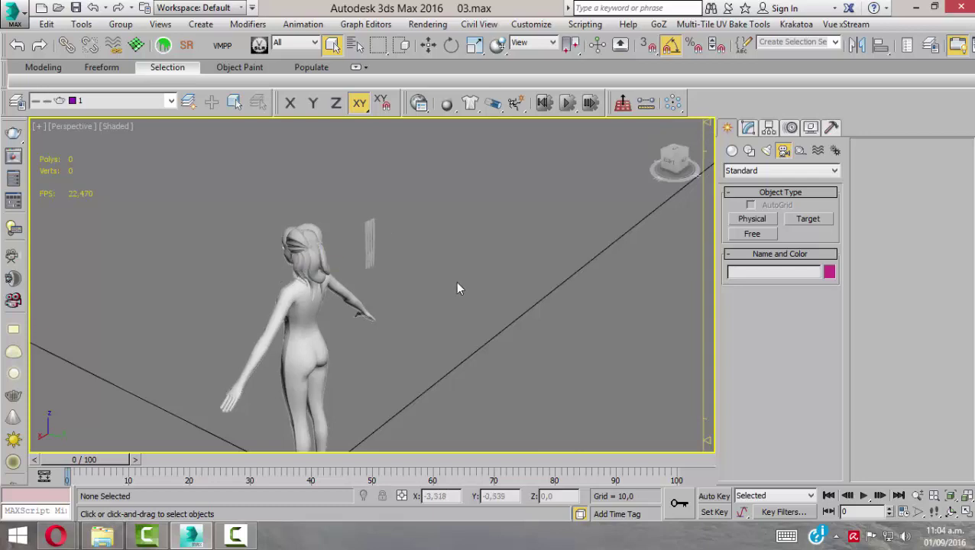
- Select the Cylinder008 hair strand, then orbit to view the character from side, back and front
left_click(305, 299)
mouse_move(303, 313)
middle_mouse_down("alt")
mouse_move(338, 288)
mouse_move(297, 287)
middle_mouse_up("alt")
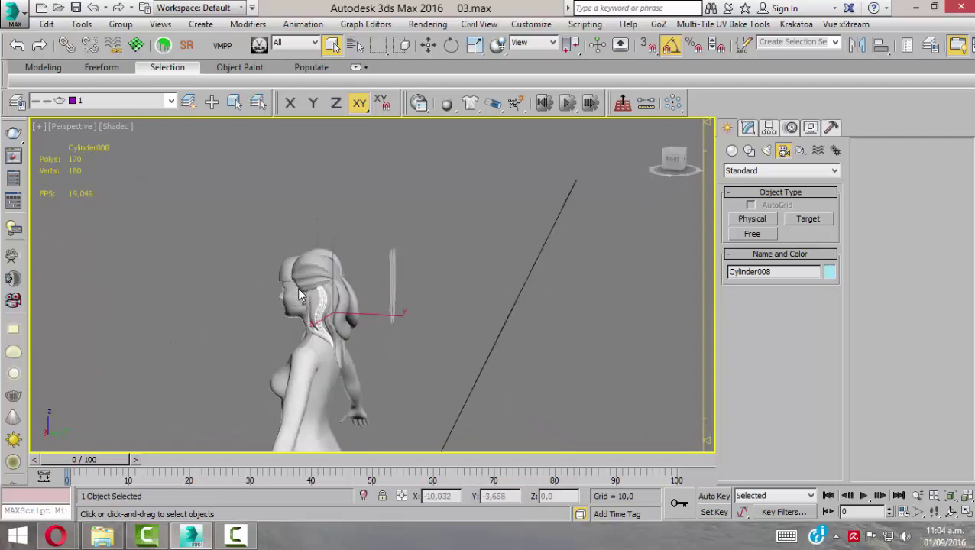
scroll(297, 288, "up", 3)
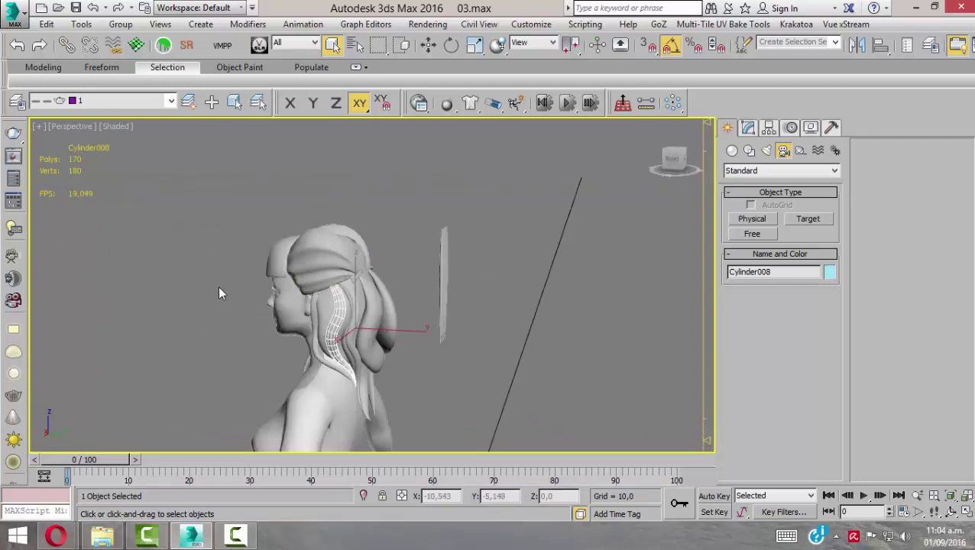
mouse_move(219, 289)
middle_mouse_down("alt")
mouse_move(364, 322)
mouse_move(496, 315)
mouse_move(431, 365)
mouse_move(296, 370)
mouse_move(393, 367)
mouse_move(290, 364)
mouse_move(329, 309)
mouse_move(313, 331)
mouse_move(218, 292)
middle_mouse_up("alt")
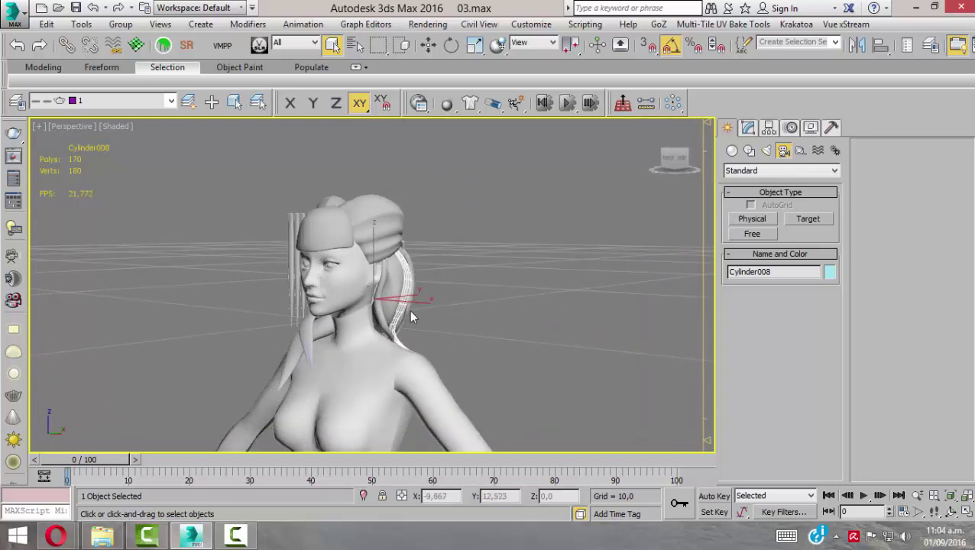
mouse_move(411, 317)
middle_mouse_down("alt")
mouse_move(405, 272)
mouse_move(428, 283)
mouse_move(417, 320)
mouse_move(311, 316)
mouse_move(490, 315)
mouse_move(541, 305)
mouse_move(369, 320)
mouse_move(434, 310)
mouse_move(398, 255)
middle_mouse_up("alt")
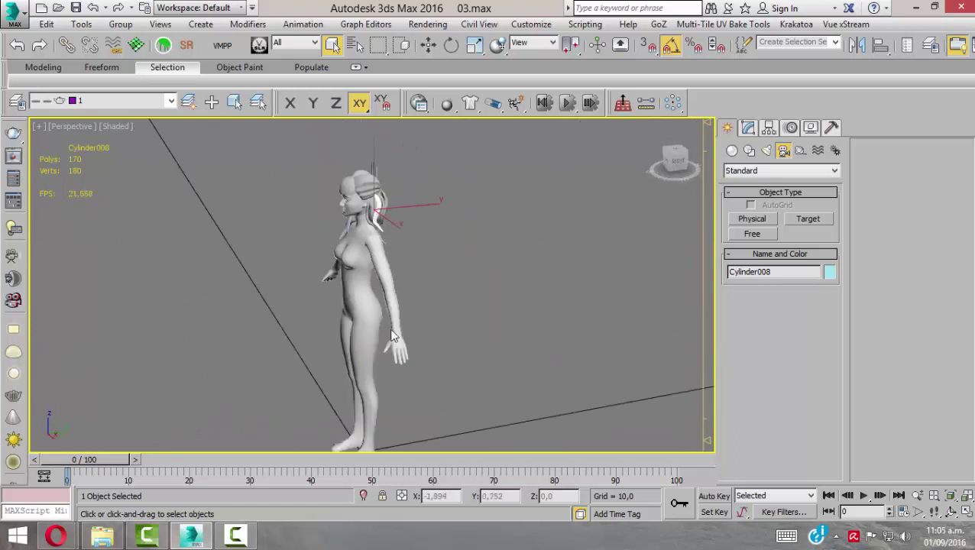
mouse_move(392, 336)
middle_mouse_down("alt")
mouse_move(413, 324)
mouse_move(365, 401)
mouse_move(366, 339)
middle_mouse_up("alt")
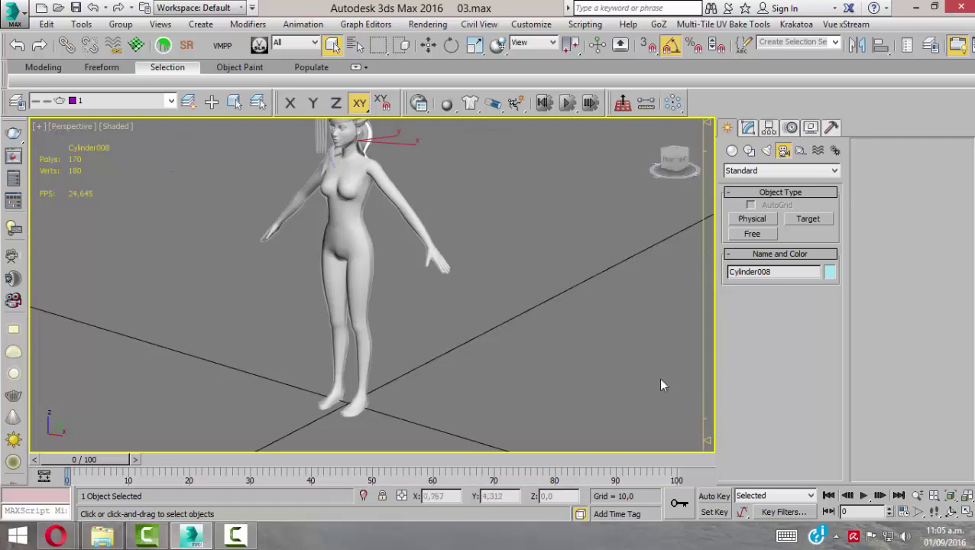
scroll(243, 284, "down", 2)
scroll(238, 289, "down", 3)
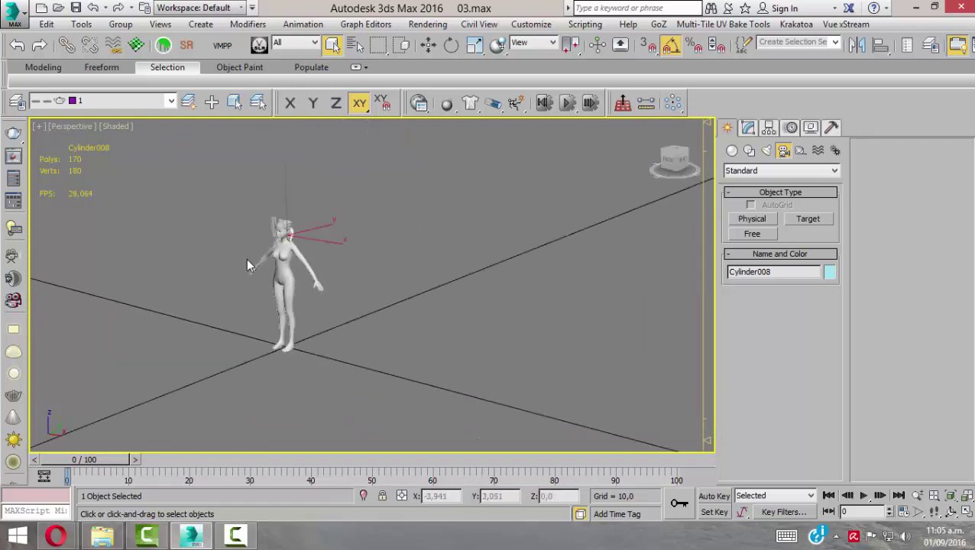
mouse_move(254, 267)
middle_mouse_down("alt")
mouse_move(323, 274)
mouse_move(228, 272)
middle_mouse_up("alt")
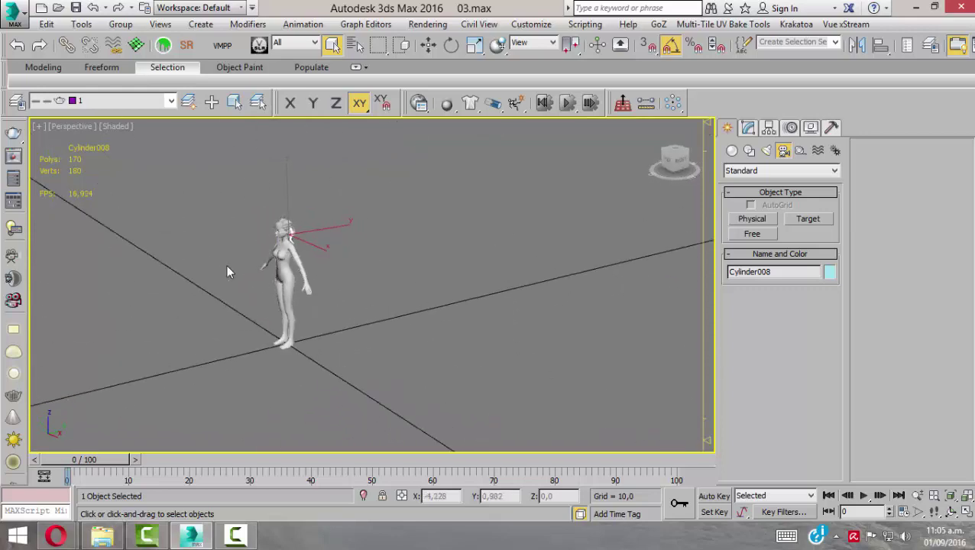
key("z")
mouse_move(311, 286)
middle_mouse_down("alt")
mouse_move(281, 307)
mouse_move(239, 308)
mouse_move(442, 304)
mouse_move(356, 233)
mouse_move(325, 266)
mouse_move(348, 265)
middle_mouse_up("alt")
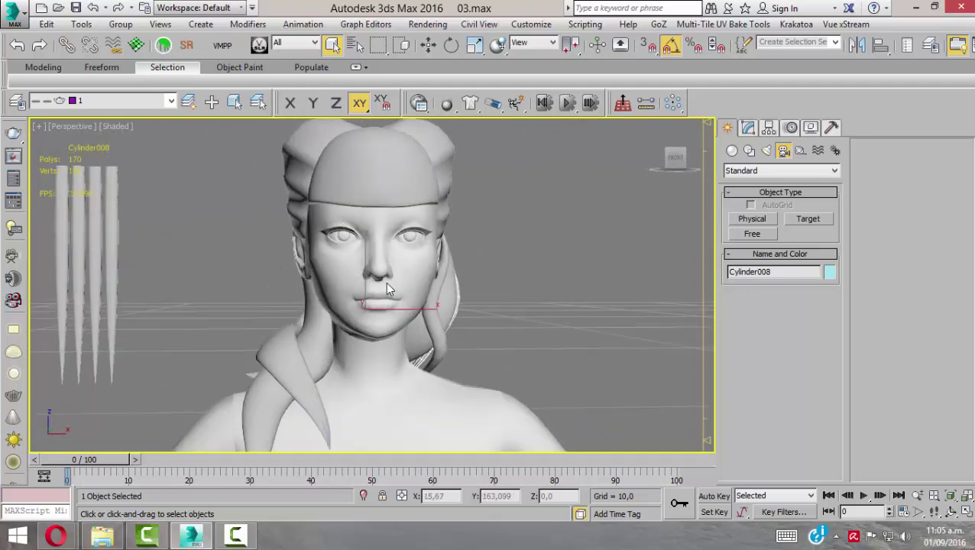
mouse_move(566, 298)
middle_mouse_down("alt")
mouse_move(461, 314)
mouse_move(352, 259)
middle_mouse_up("alt")
mouse_move(561, 330)
middle_mouse_down("alt")
mouse_move(463, 322)
mouse_move(657, 326)
mouse_move(626, 317)
middle_mouse_up("alt")
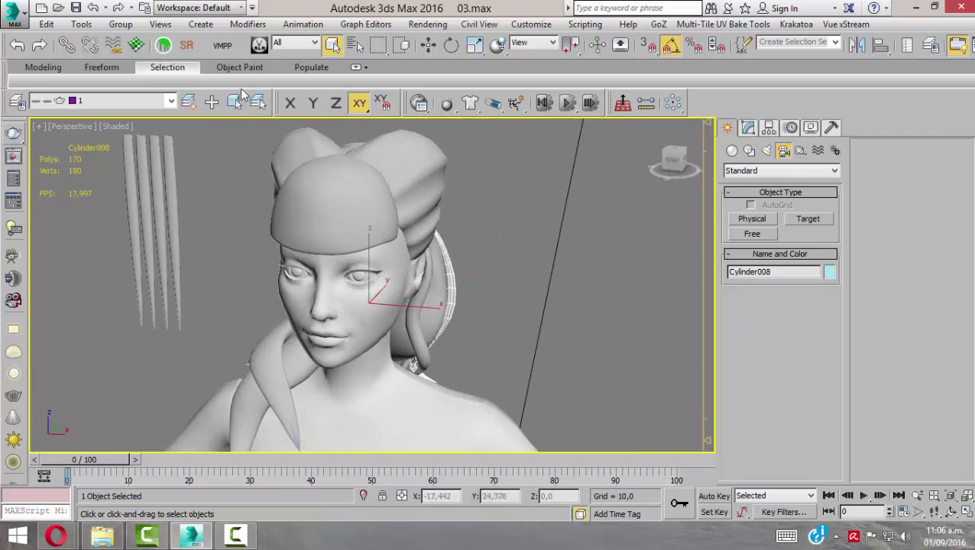
mouse_move(516, 278)
middle_mouse_down("alt")
mouse_move(452, 246)
mouse_move(487, 266)
mouse_move(585, 268)
mouse_move(521, 283)
middle_mouse_up("alt")
scroll(461, 257, "down", 5)
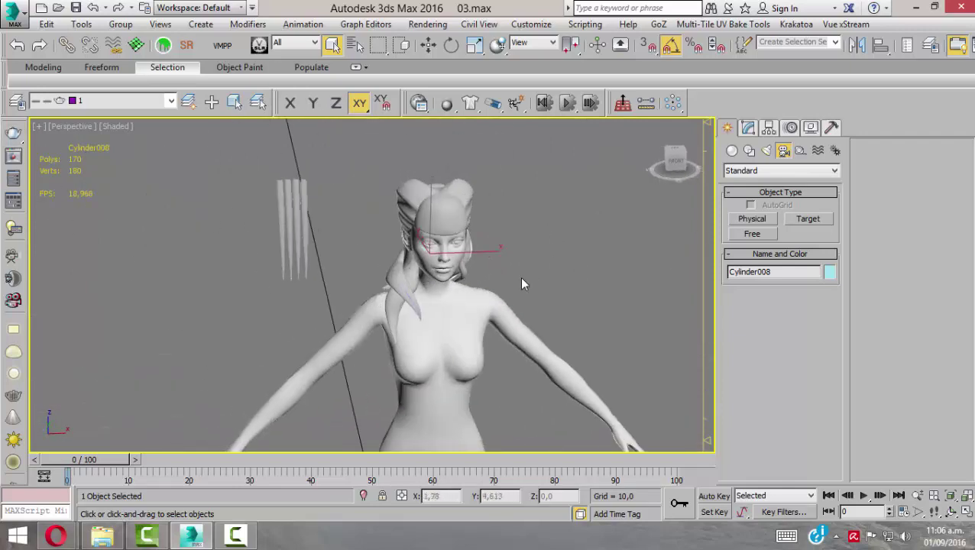